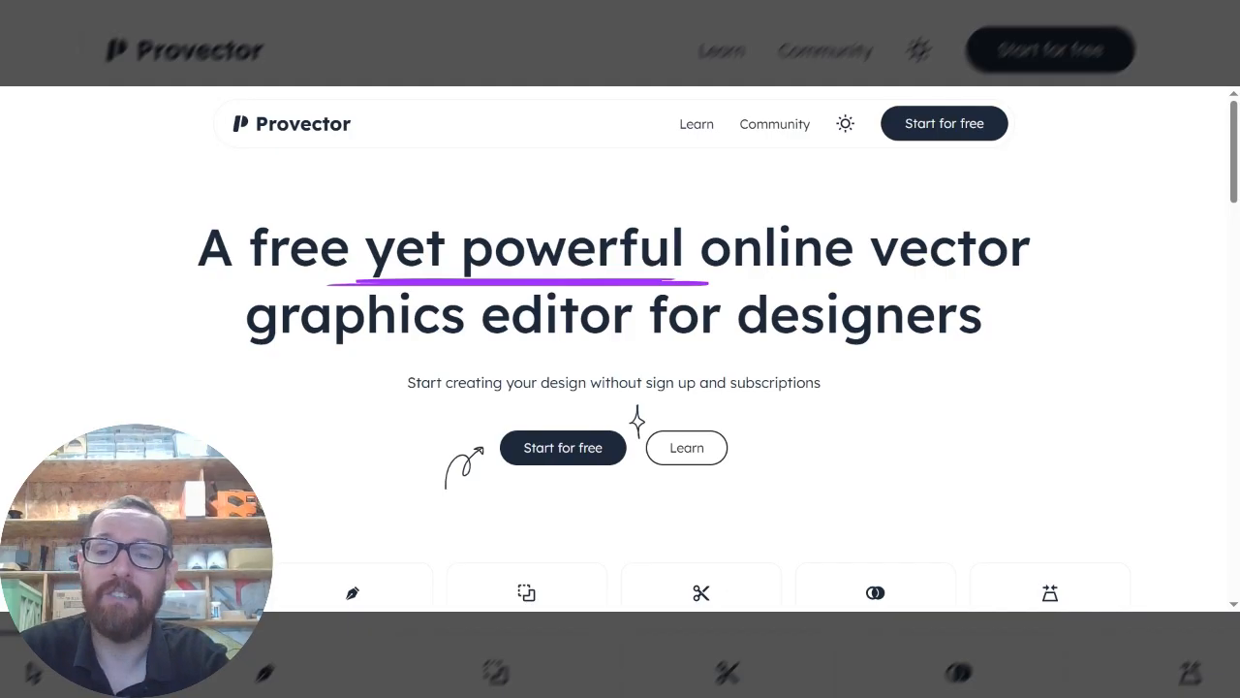
Open the free Provector editor from its website and create an A4 project of 595×842 px
scroll(663, 461, "down", 3)
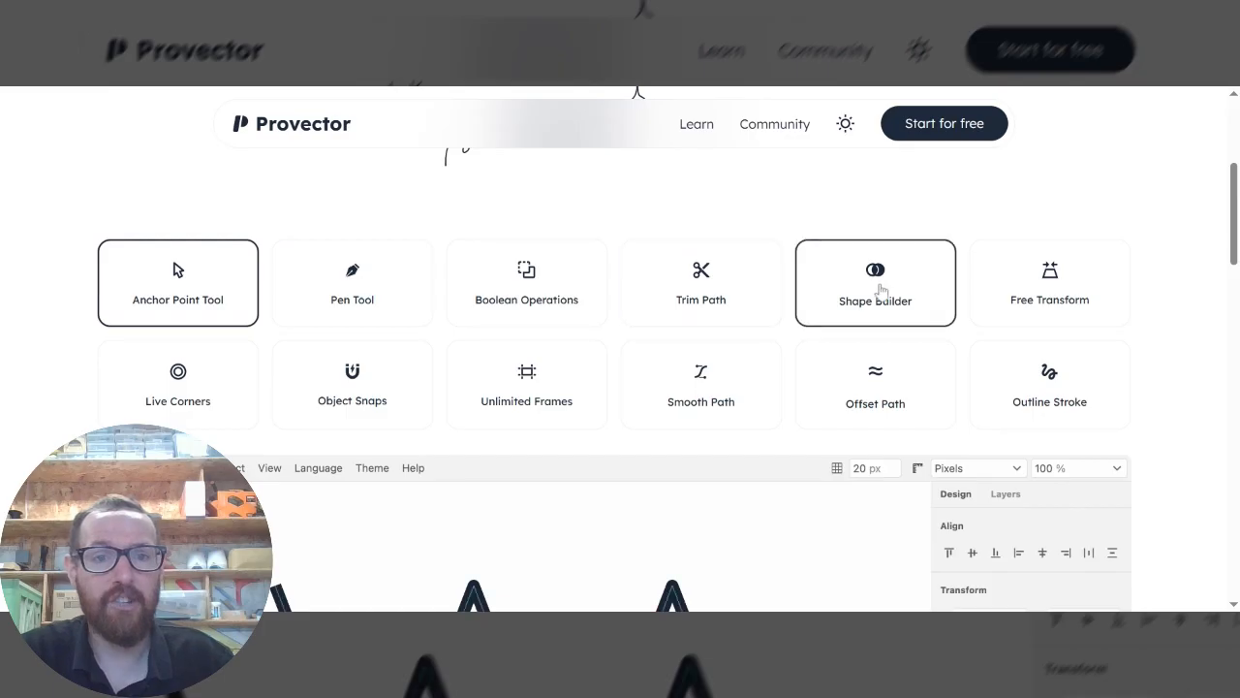
scroll(742, 382, "up", 3)
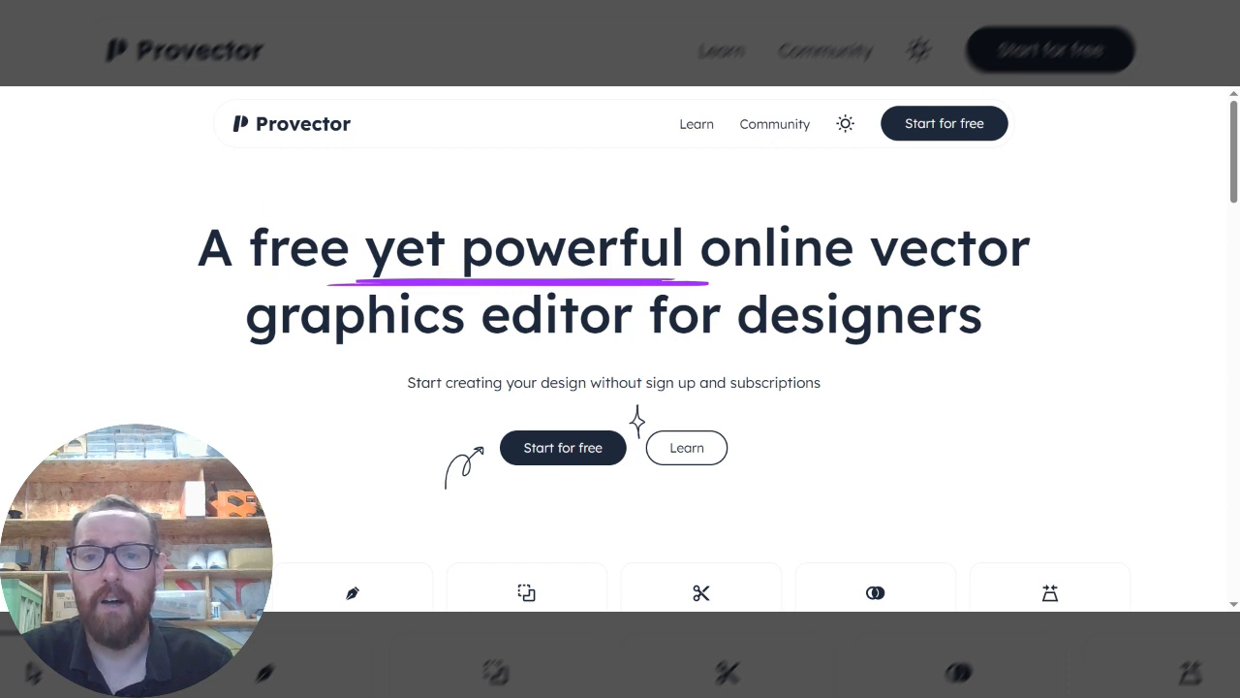
left_click(559, 457)
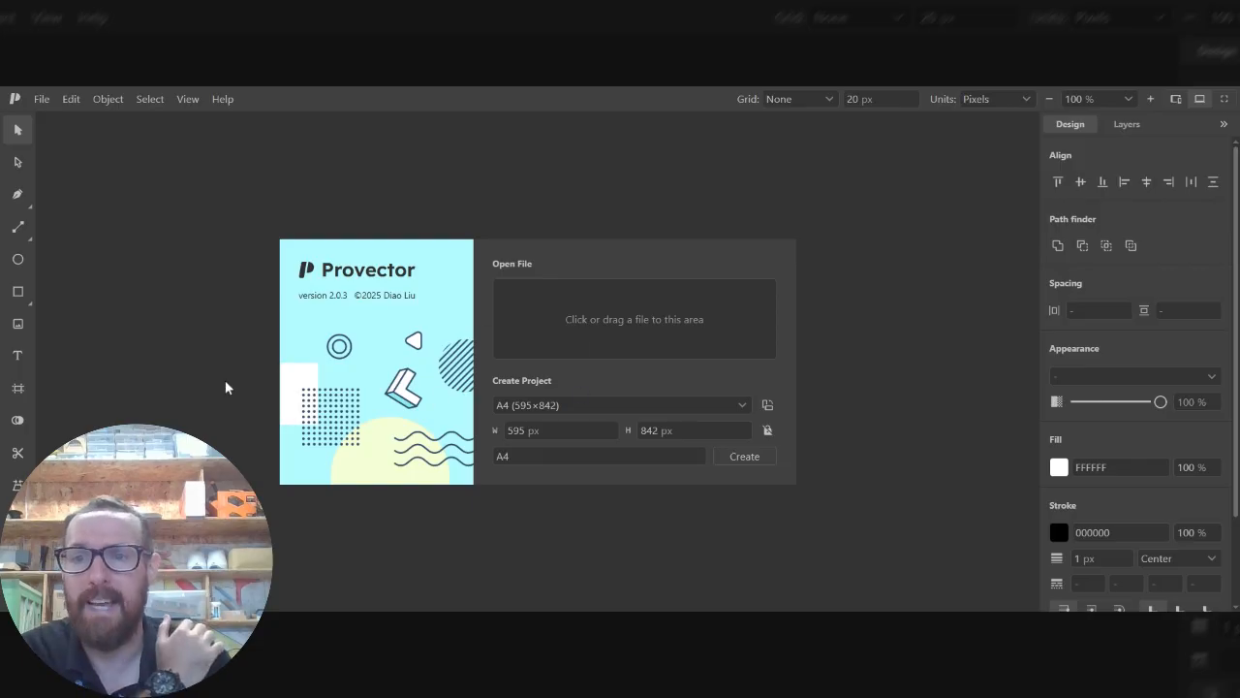
left_click(672, 409)
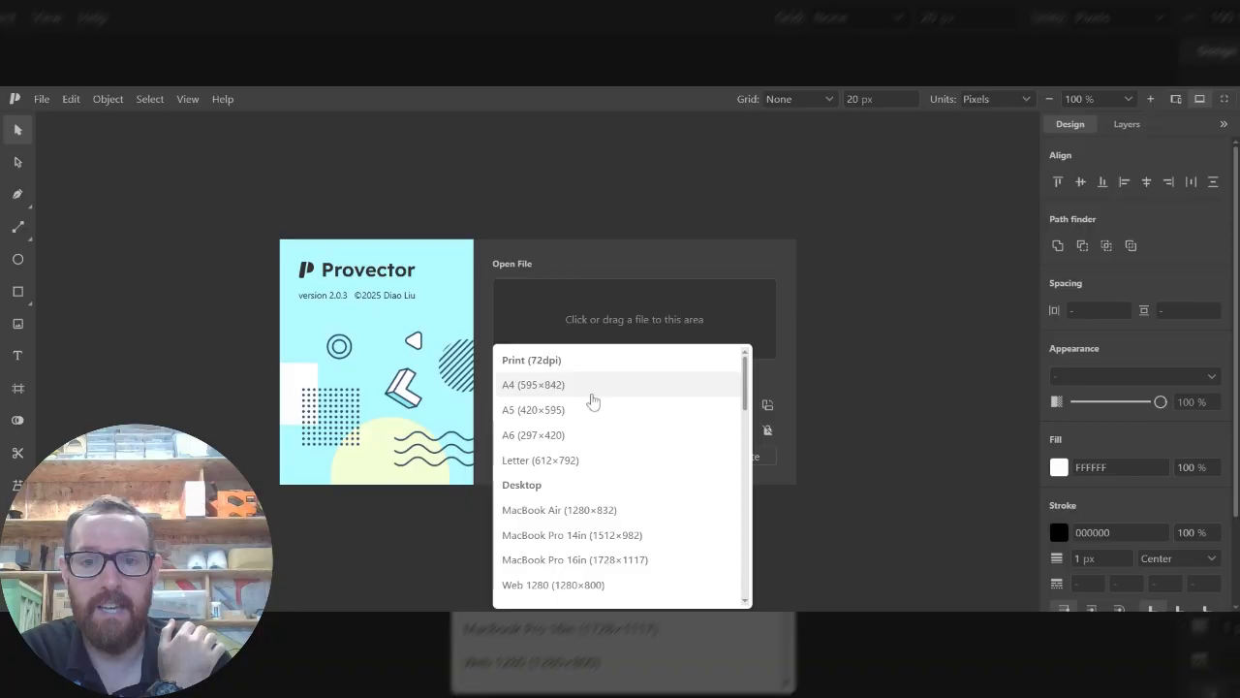
left_click(527, 392)
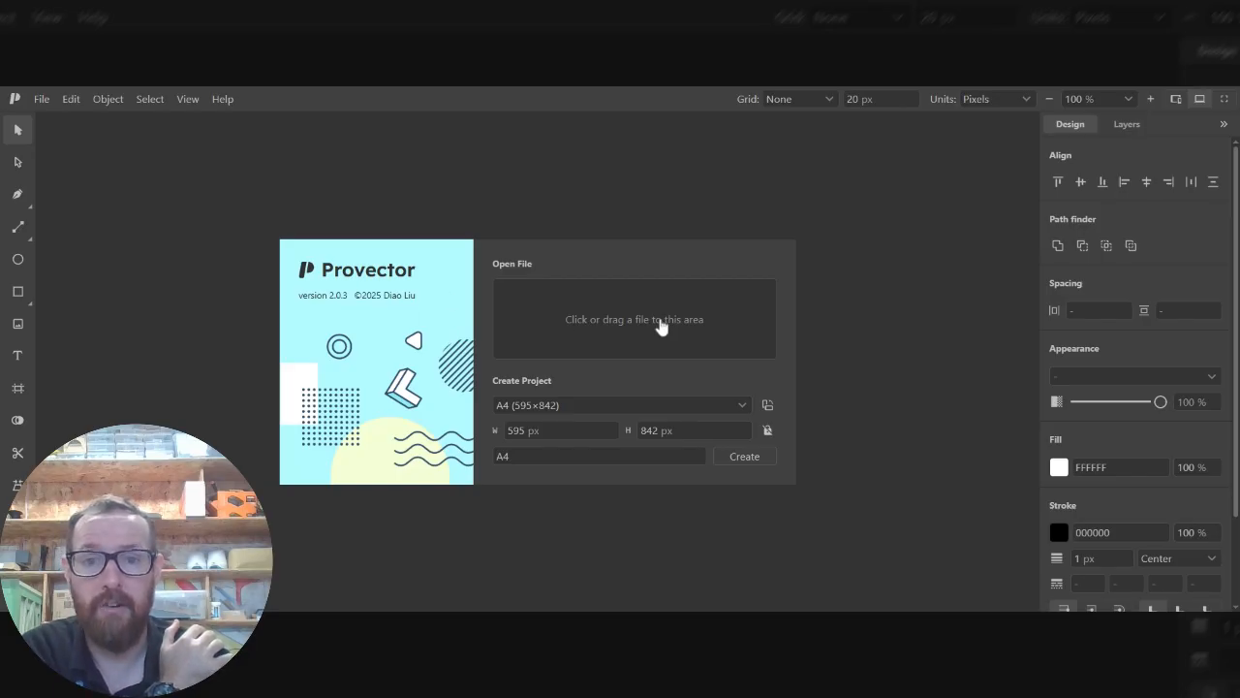
left_click(748, 463)
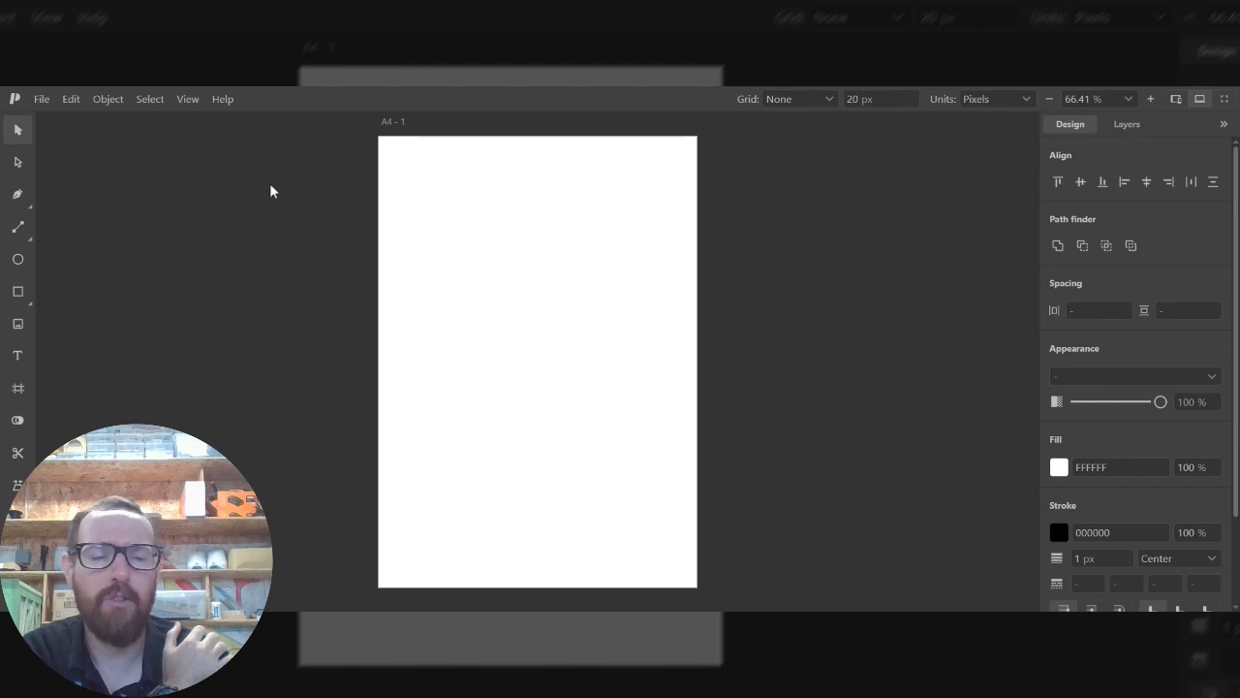
Turn on snapping to the regular Grid for the page
left_click(189, 99)
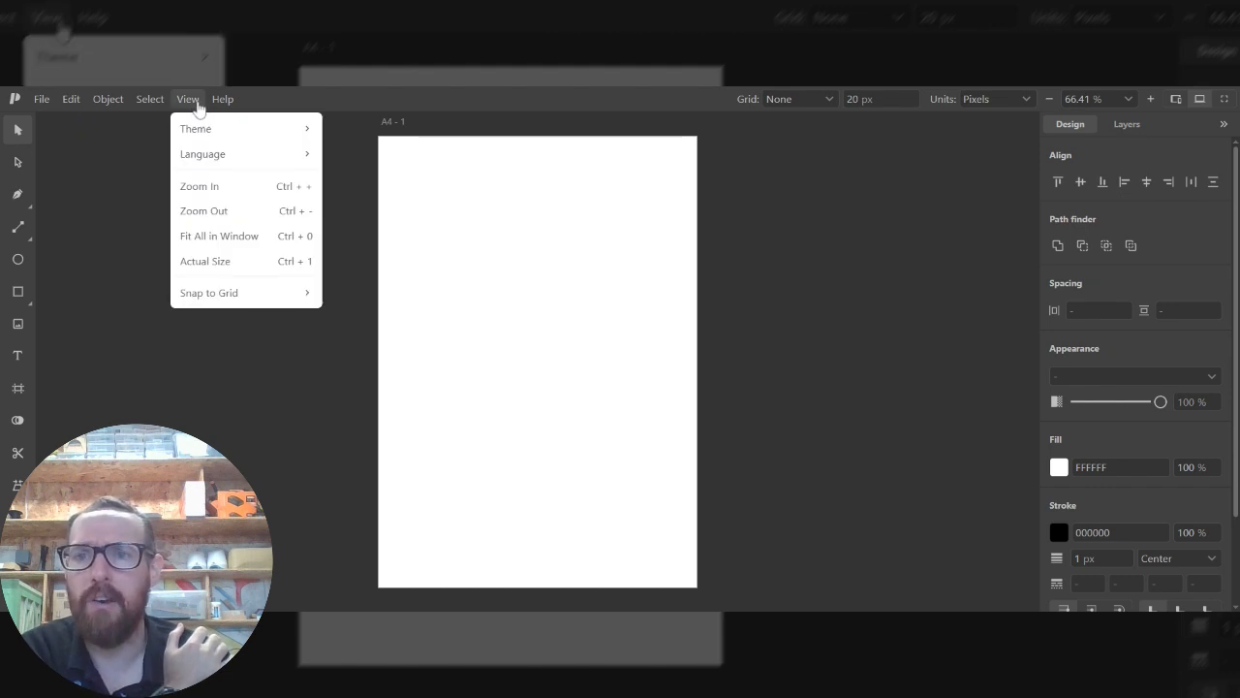
mouse_move(221, 296)
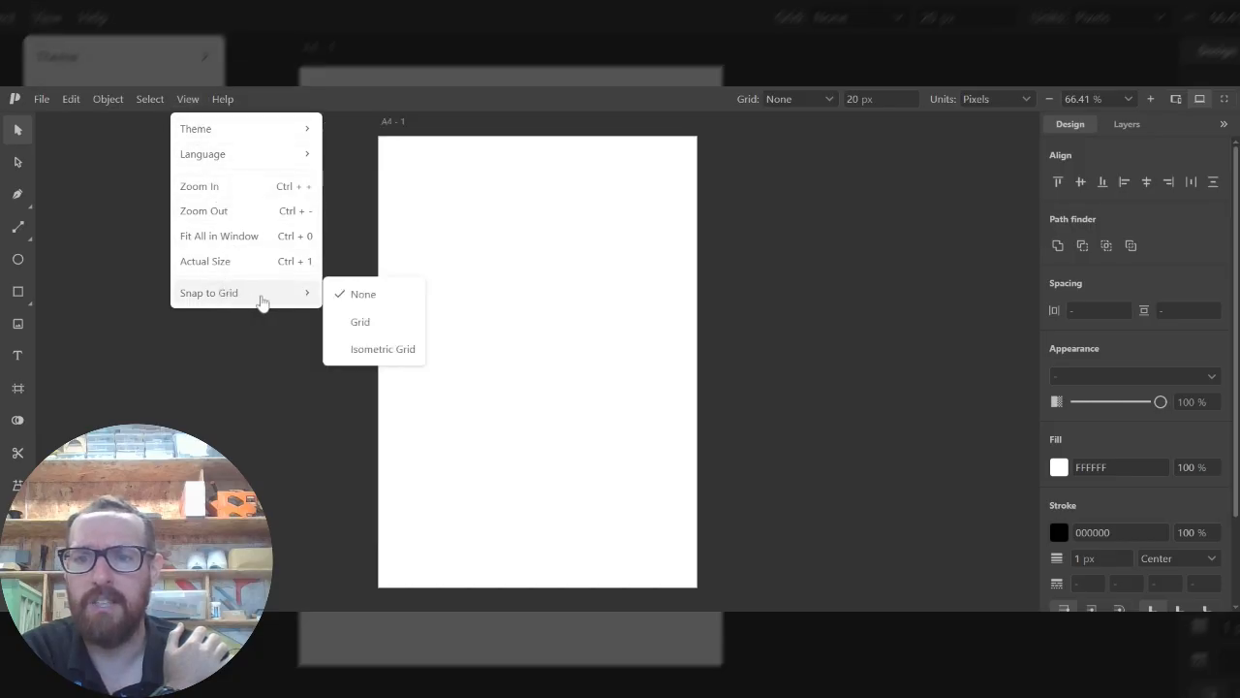
left_click(364, 326)
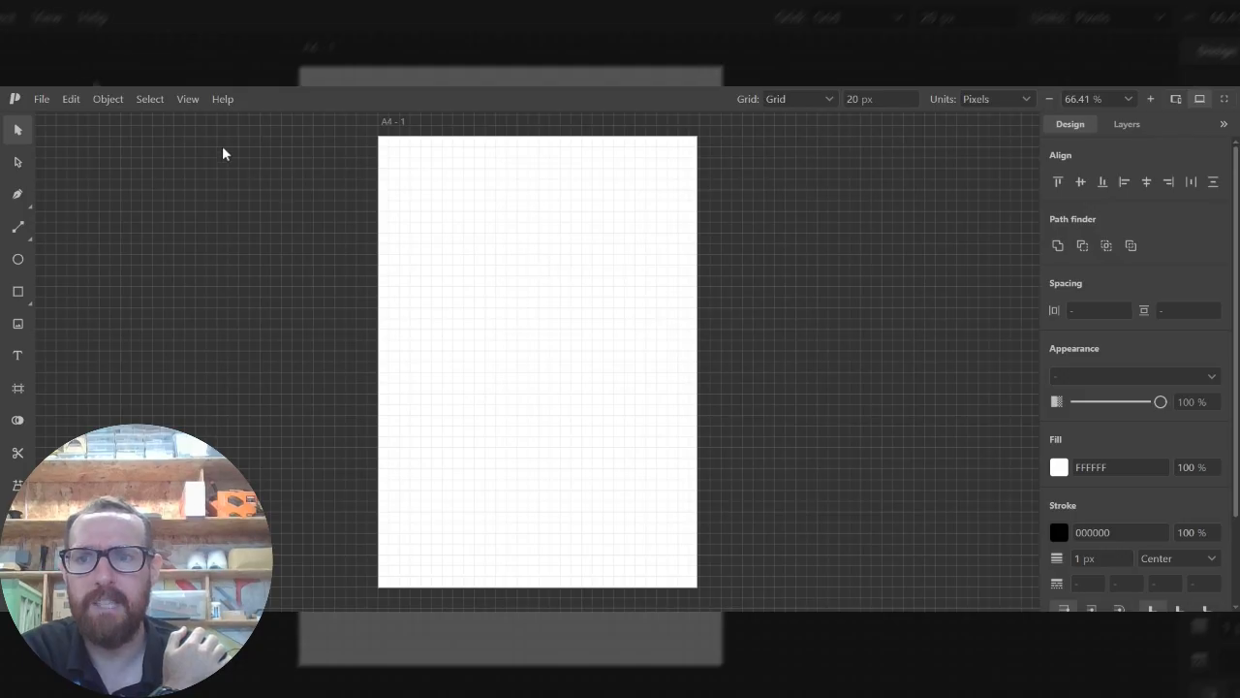
Switch snapping to the Isometric Grid and back to the regular Grid
left_click(190, 105)
mouse_move(247, 293)
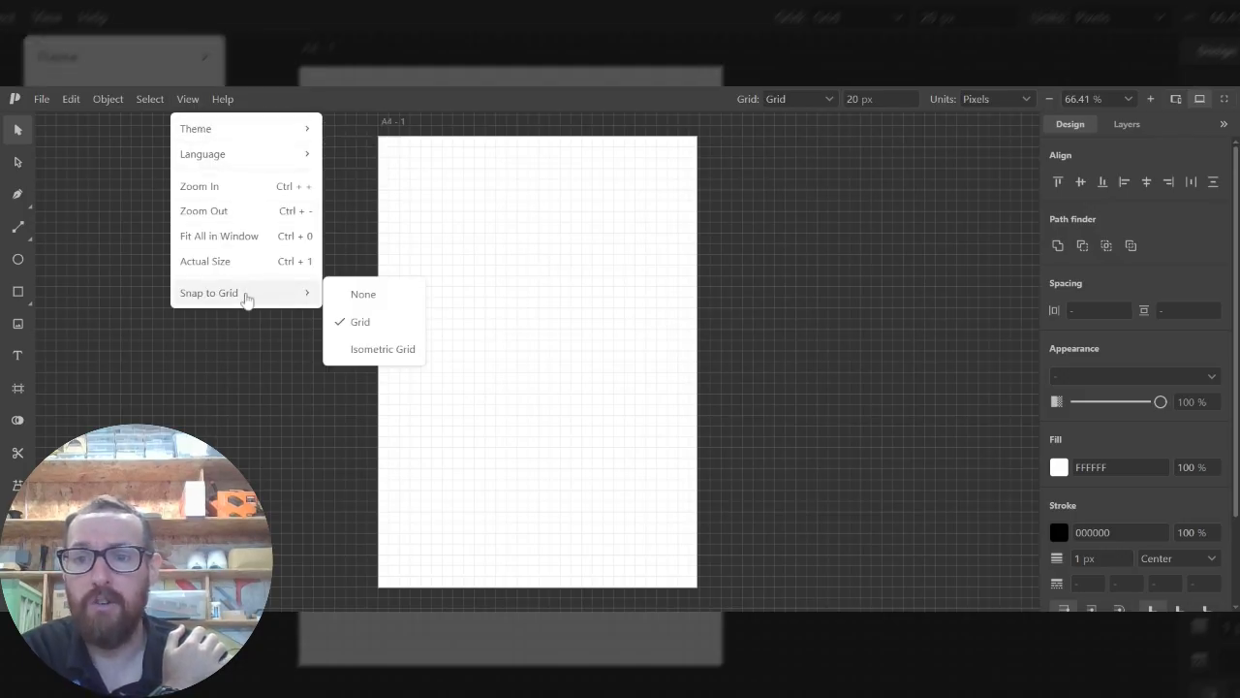
left_click(369, 350)
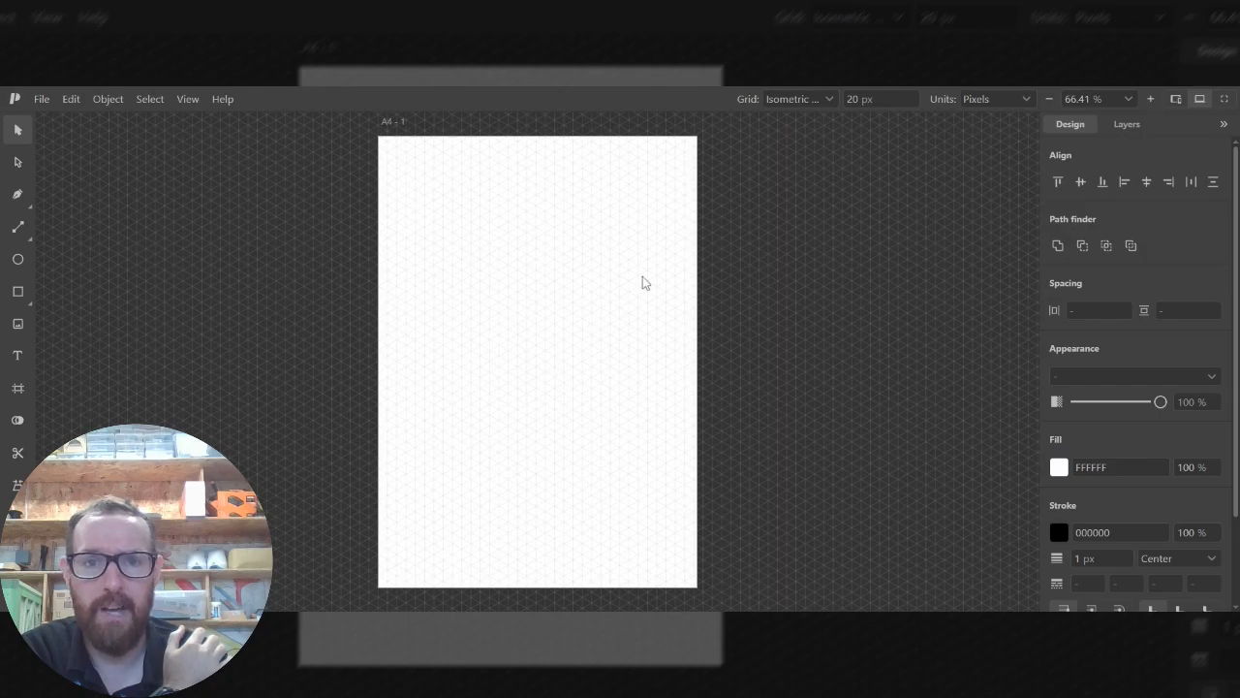
left_click(188, 101)
mouse_move(219, 295)
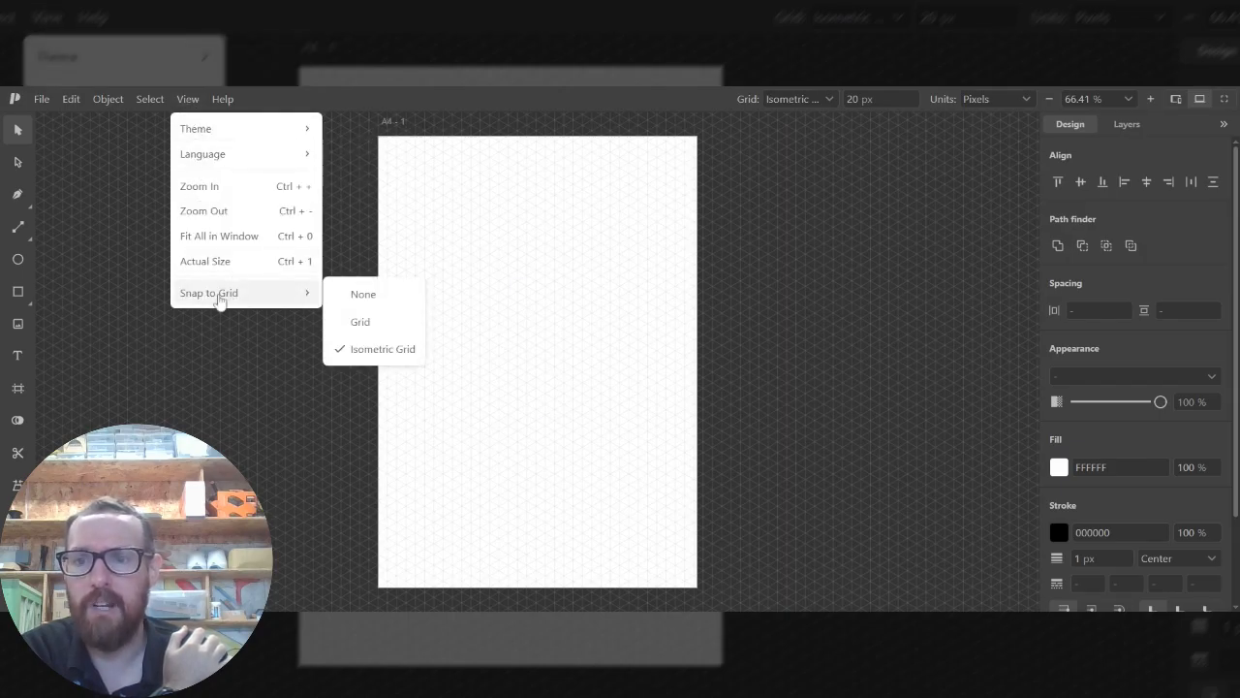
left_click(359, 323)
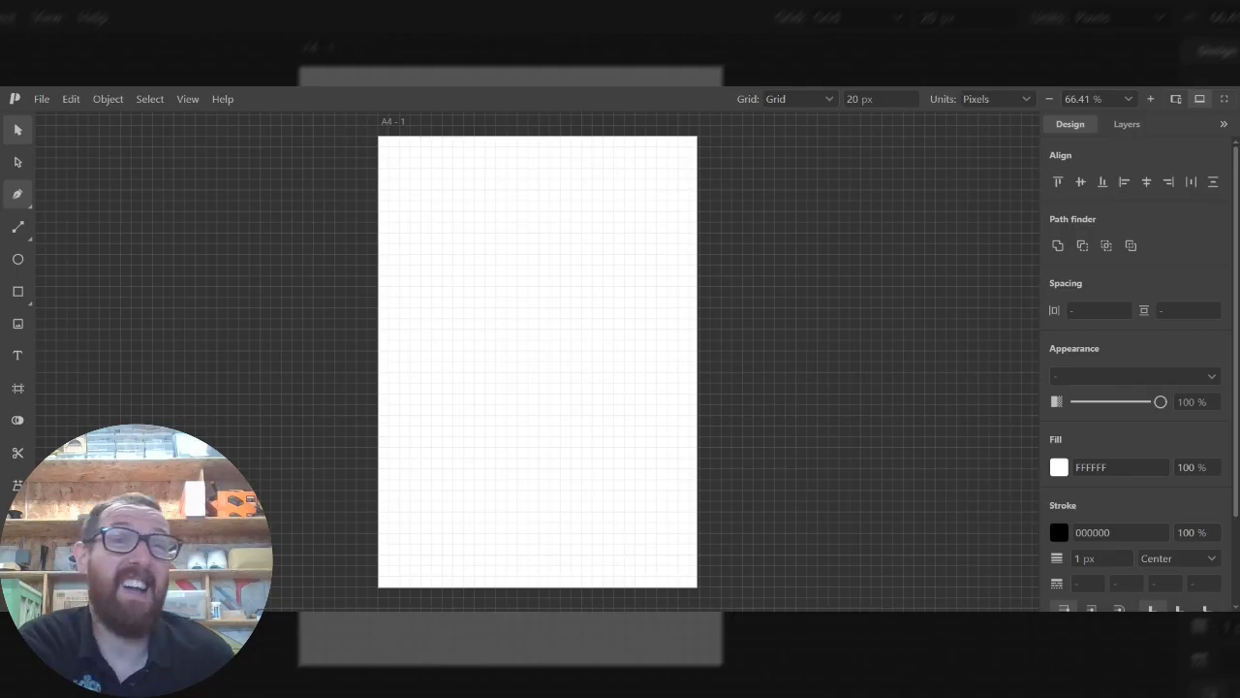
left_click(17, 226)
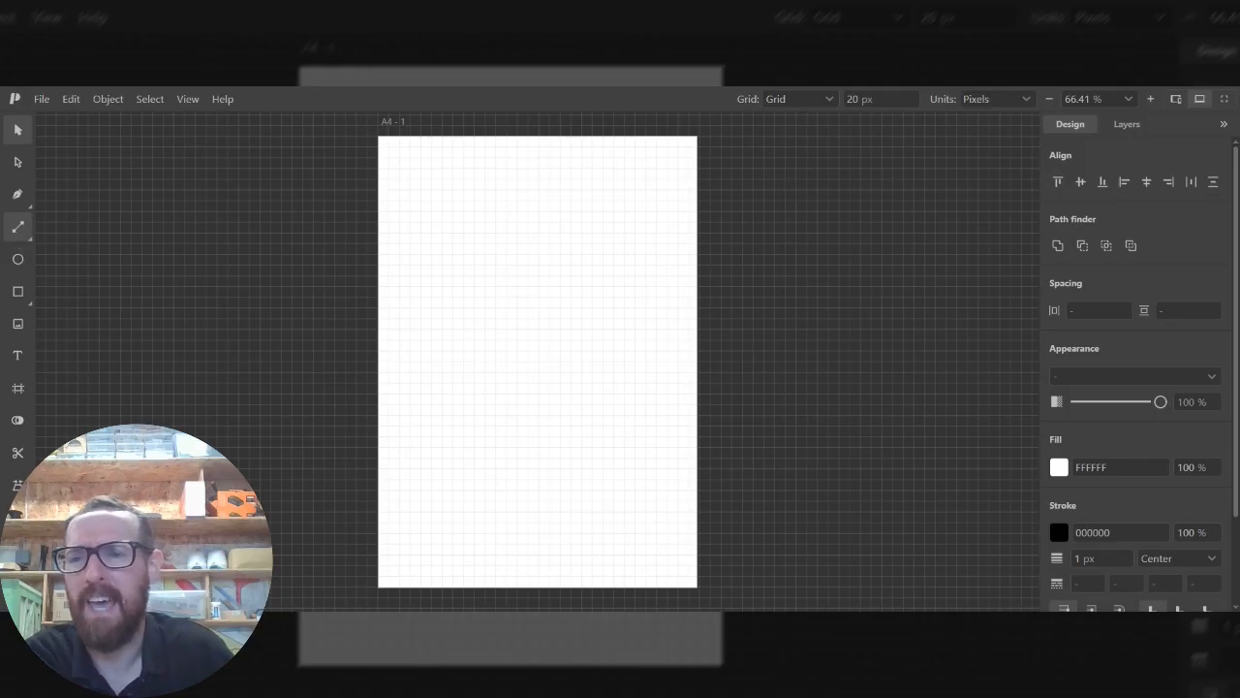
left_click(19, 260)
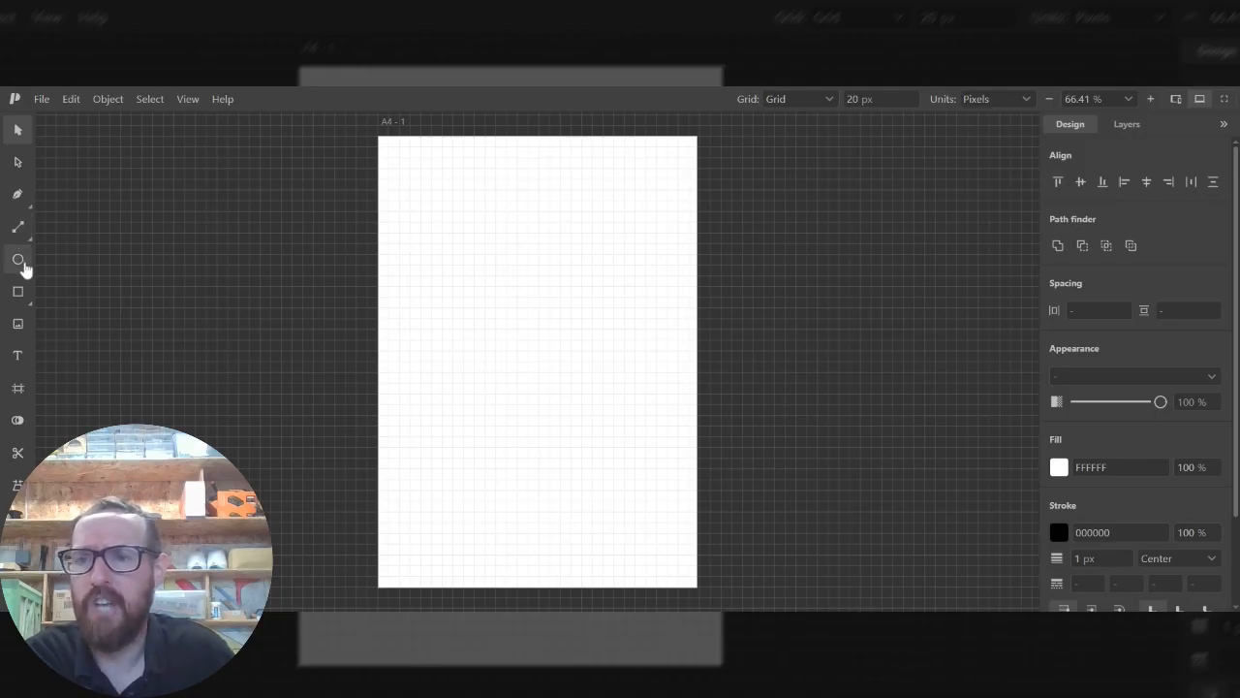
left_click(23, 294)
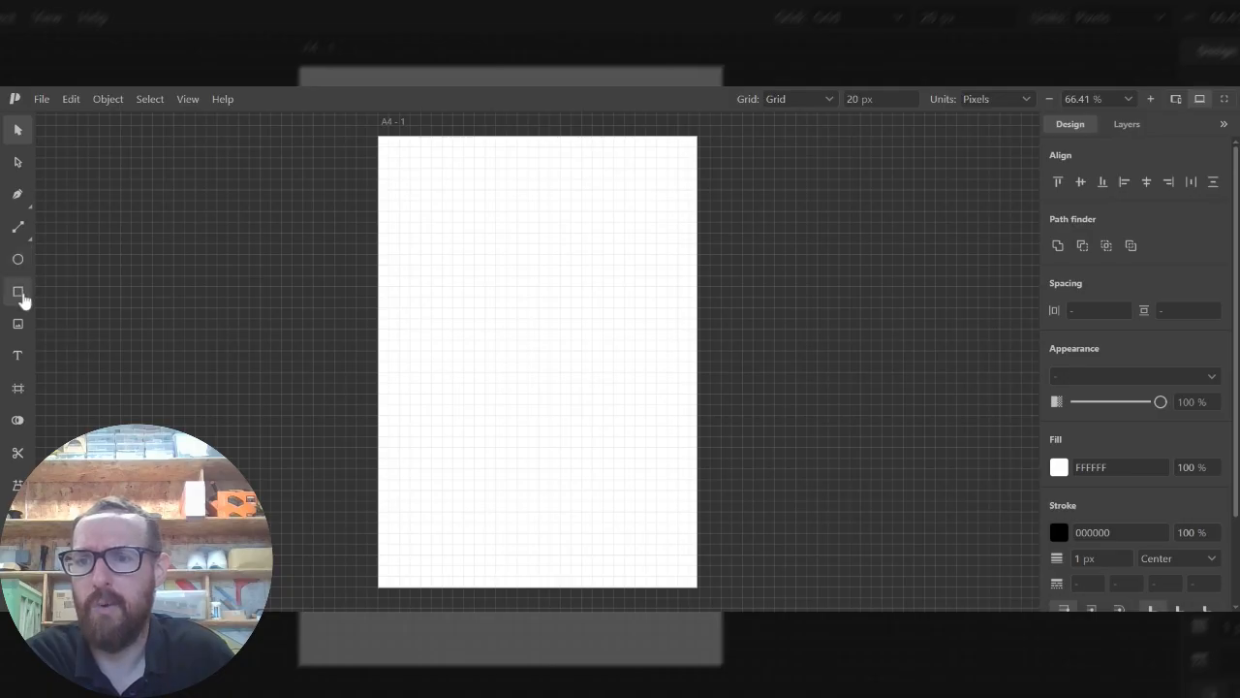
Import the photo of the hand-drawn pattern with the image tool and reposition it over the page
left_click(15, 327)
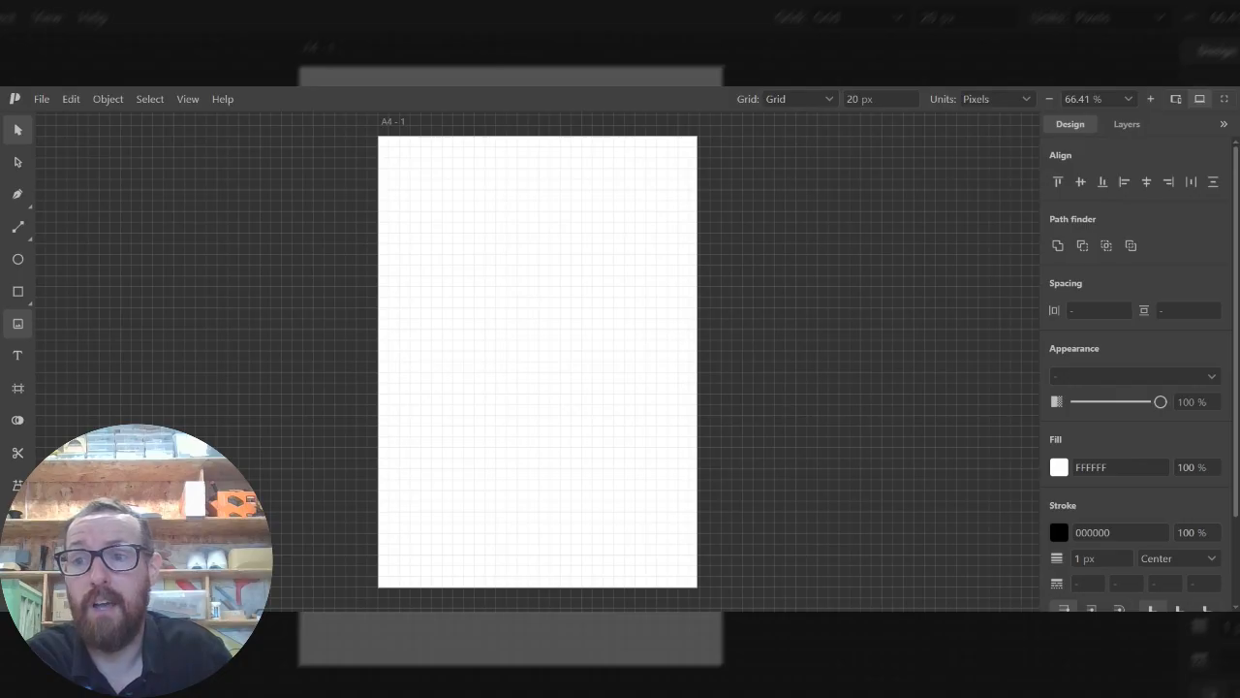
left_click(18, 324)
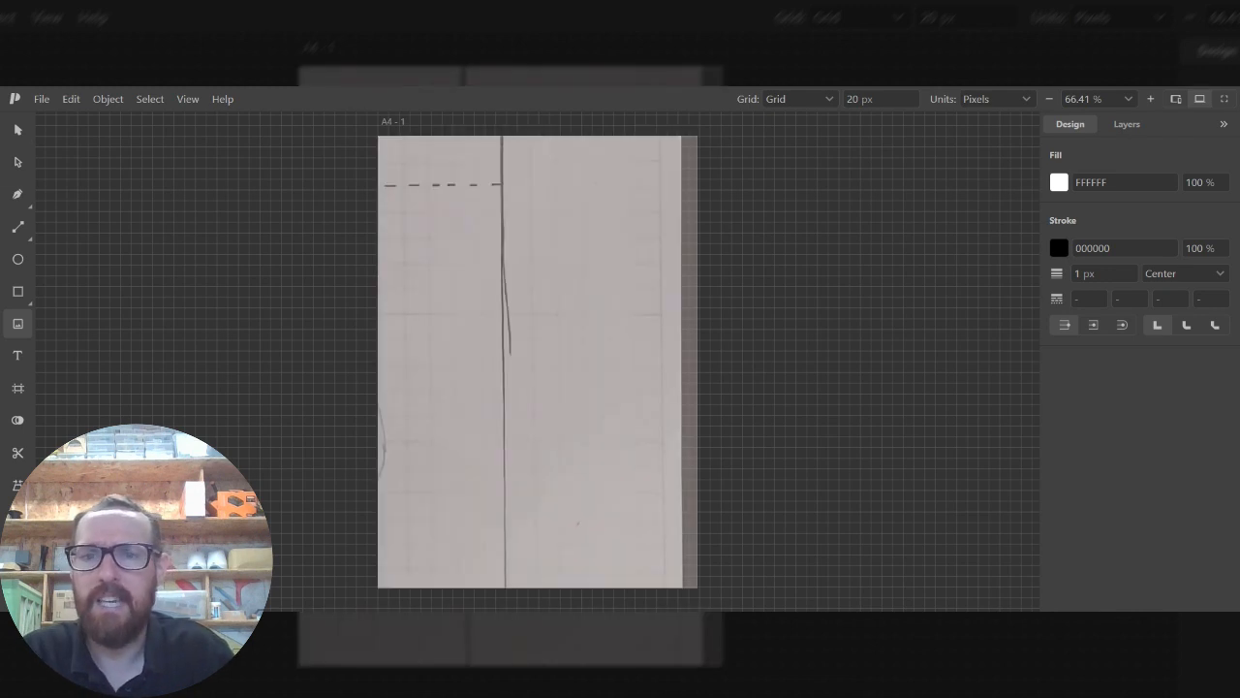
left_click(17, 134)
left_click_drag(518, 279, 738, 343)
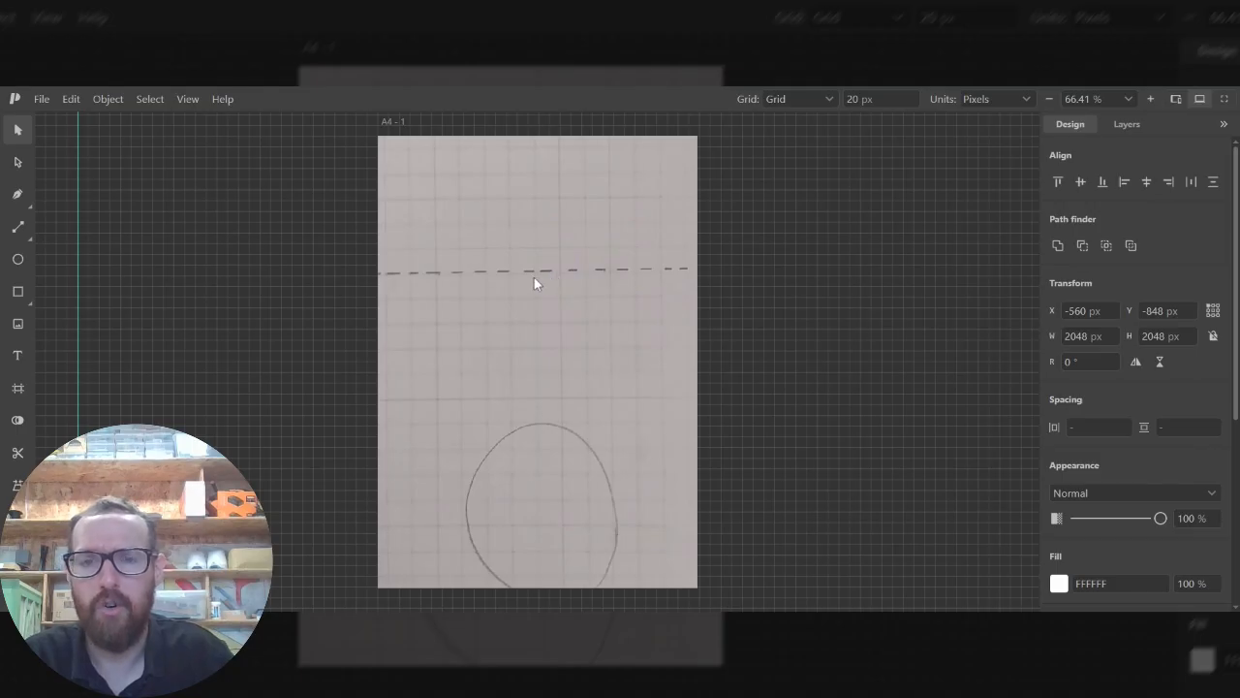
Scale the imported sketch photo down proportionally to 788 × 788 px around the page area
scroll(538, 279, "down", 5)
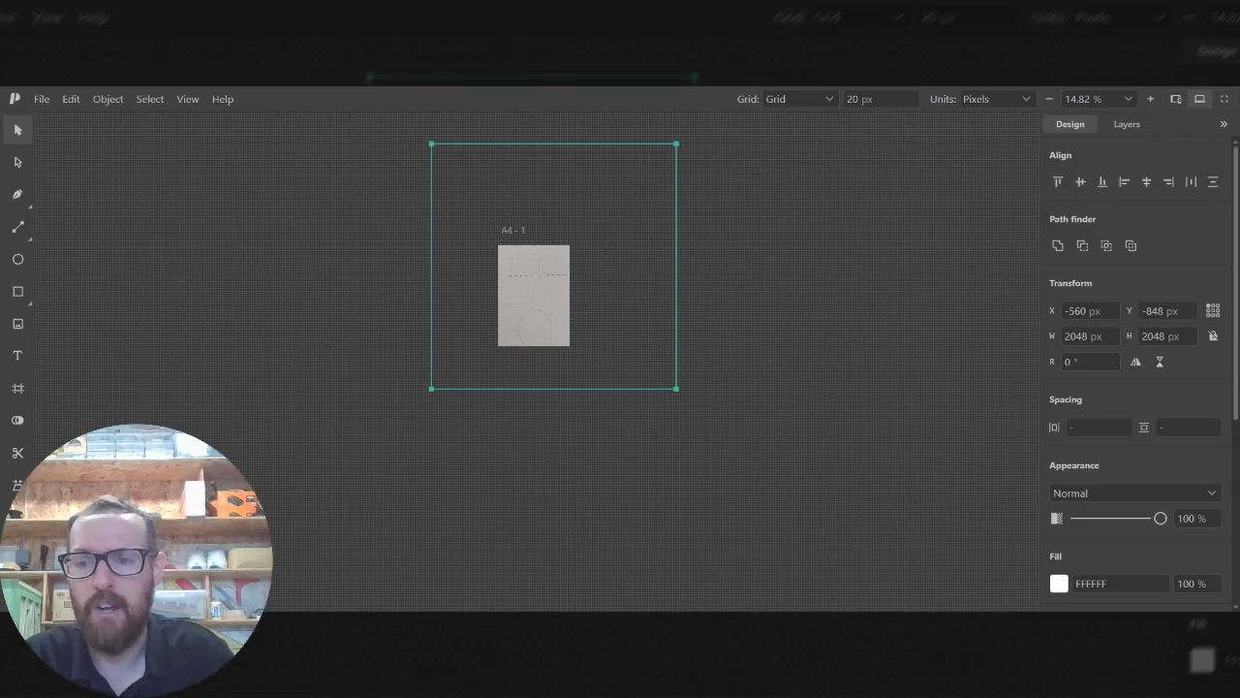
left_click_drag(431, 144, 565, 278)
left_click_drag(618, 322, 551, 297)
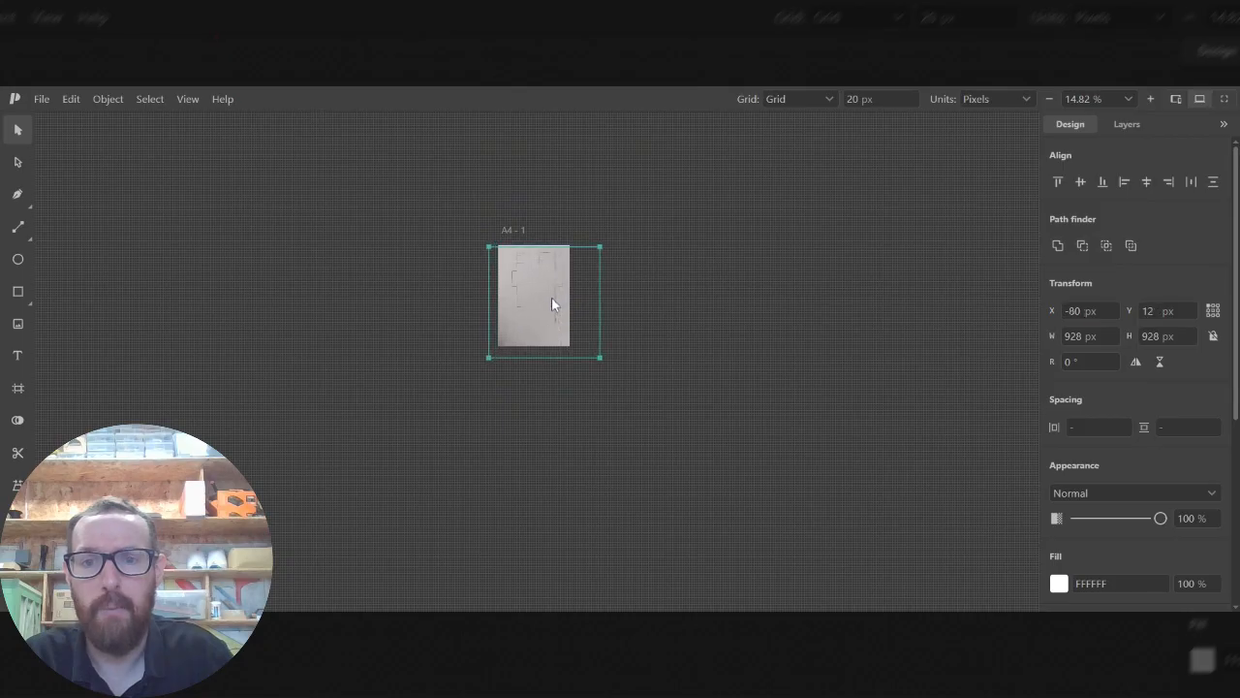
left_click_drag(488, 248, 505, 265)
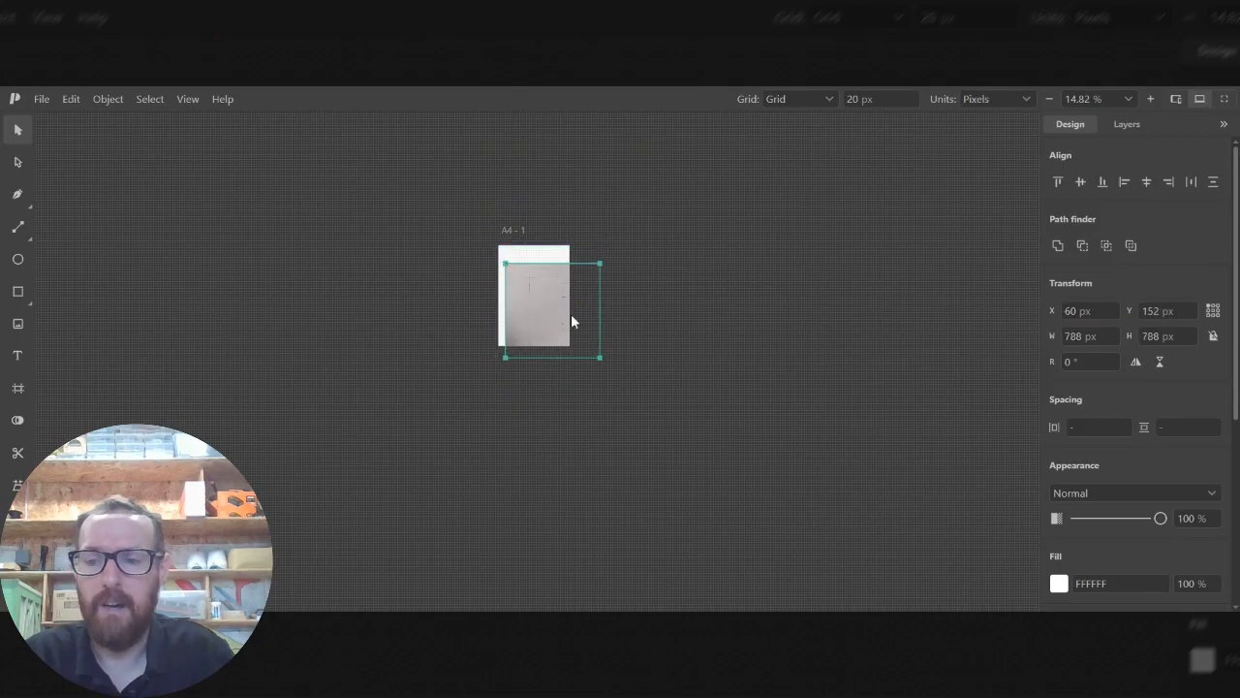
Move the sketch photo on the page to X 0 px, Y 92 px
scroll(570, 314, "up", 3)
scroll(571, 314, "up", 5)
scroll(530, 307, "down", 2)
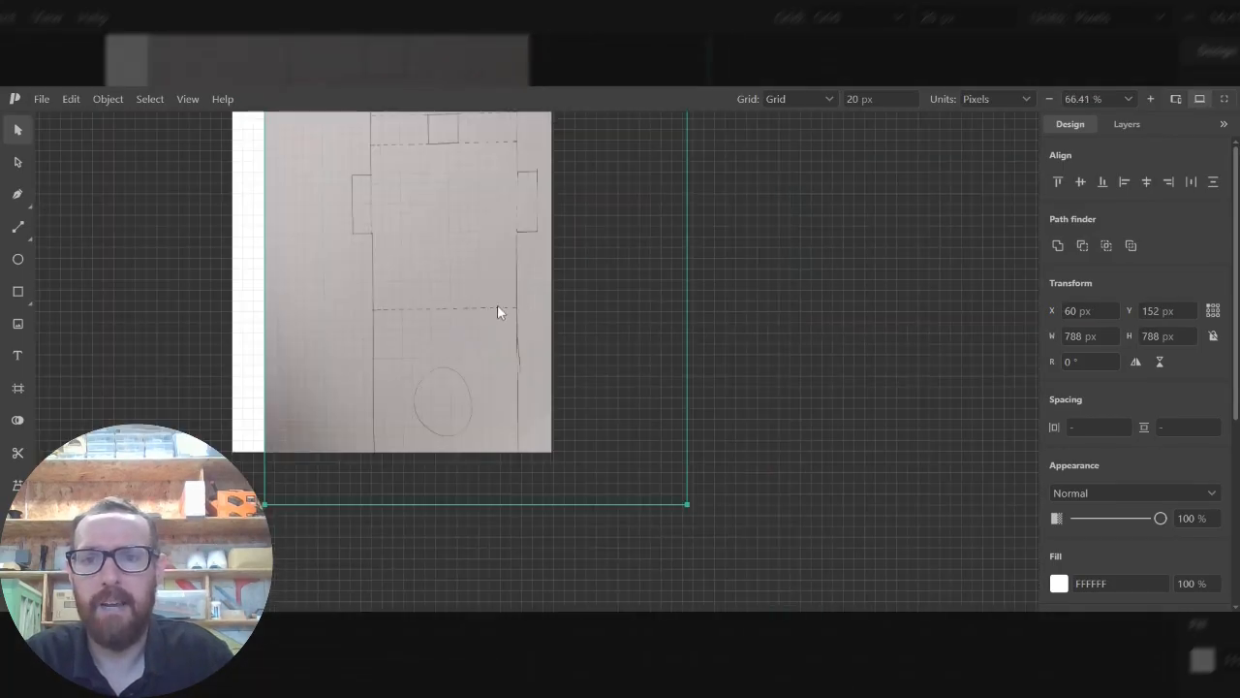
left_click_drag(473, 328, 391, 273)
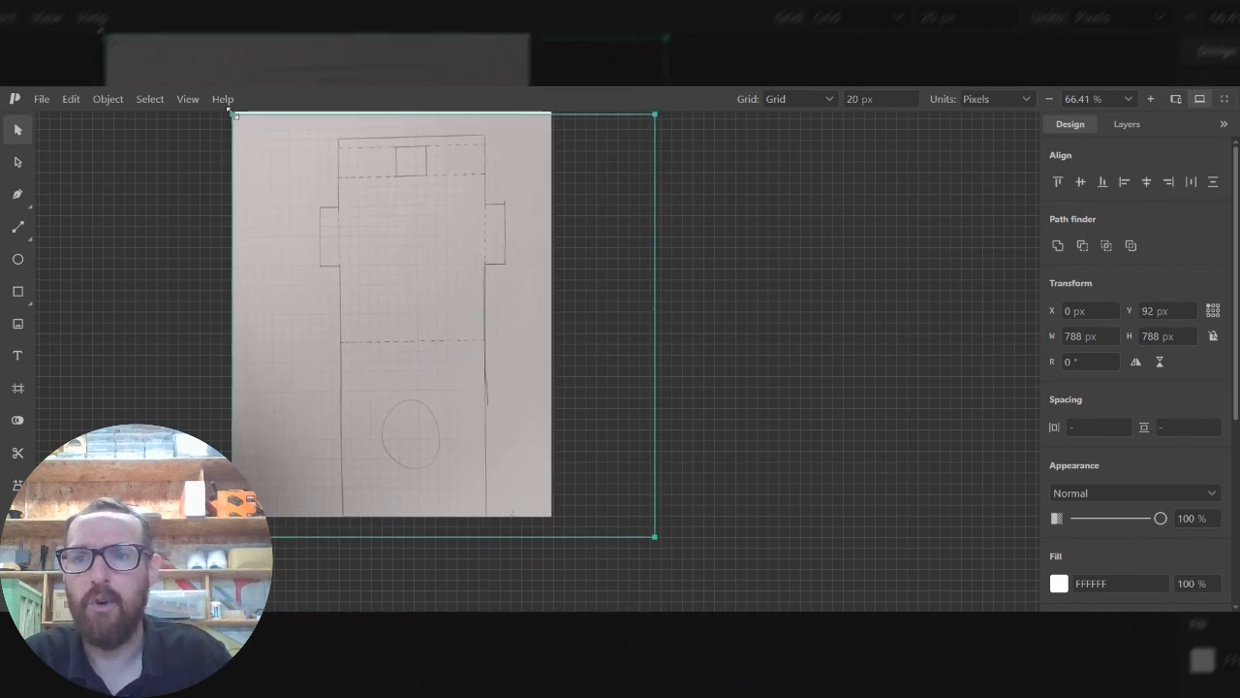
mouse_move(231, 110)
left_mouse_down()
mouse_move(415, 202)
mouse_move(313, 393)
mouse_move(270, 433)
mouse_move(333, 454)
mouse_move(317, 280)
mouse_move(287, 175)
mouse_move(291, 247)
mouse_move(418, 384)
mouse_move(296, 177)
mouse_move(456, 152)
mouse_move(335, 174)
mouse_move(299, 126)
mouse_move(381, 191)
mouse_move(242, 97)
mouse_move(402, 218)
mouse_move(285, 169)
left_mouse_up()
scroll(528, 266, "up", 2)
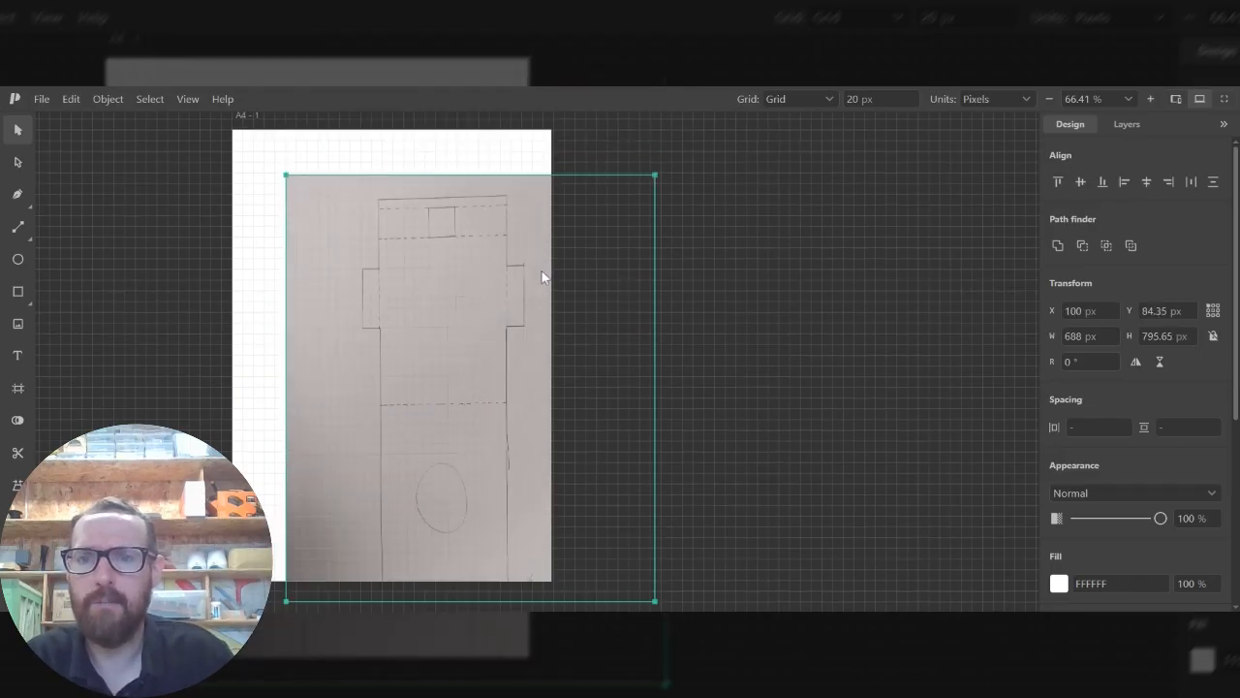
key("ctrl+z")
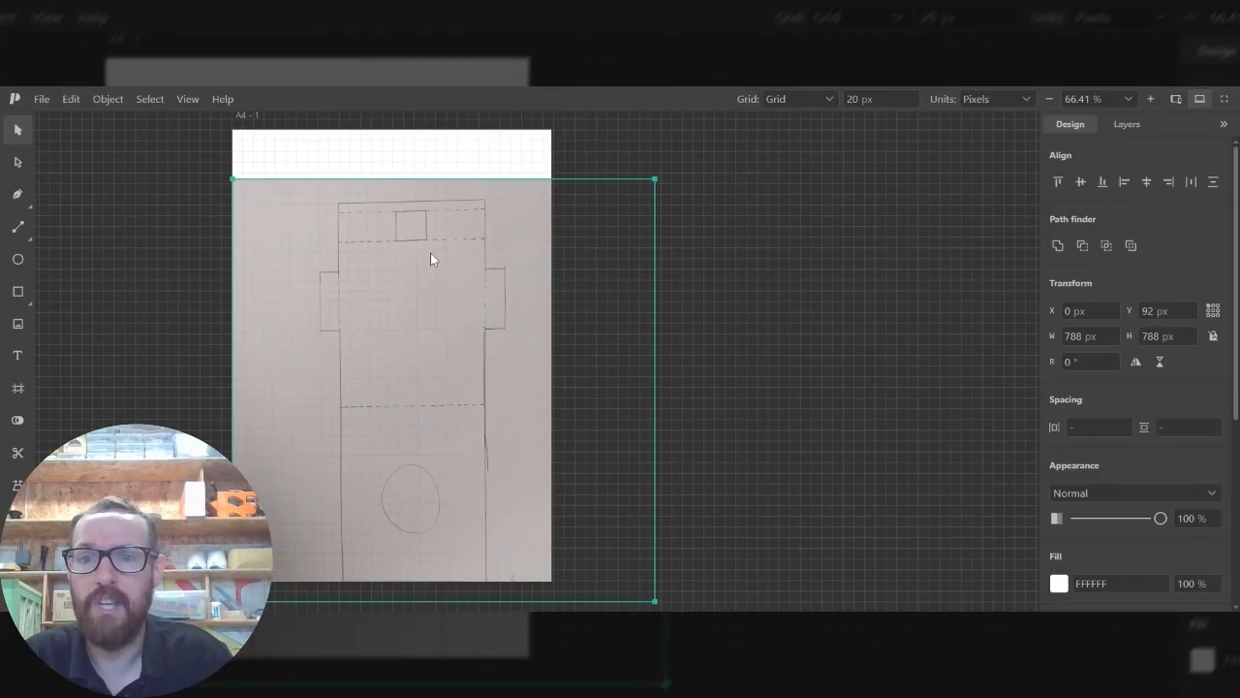
Move the sketch photo to X -20 px, Y 20 px and rotate it by 1° to straighten the drawing
left_click_drag(433, 280, 419, 247)
left_click(802, 225)
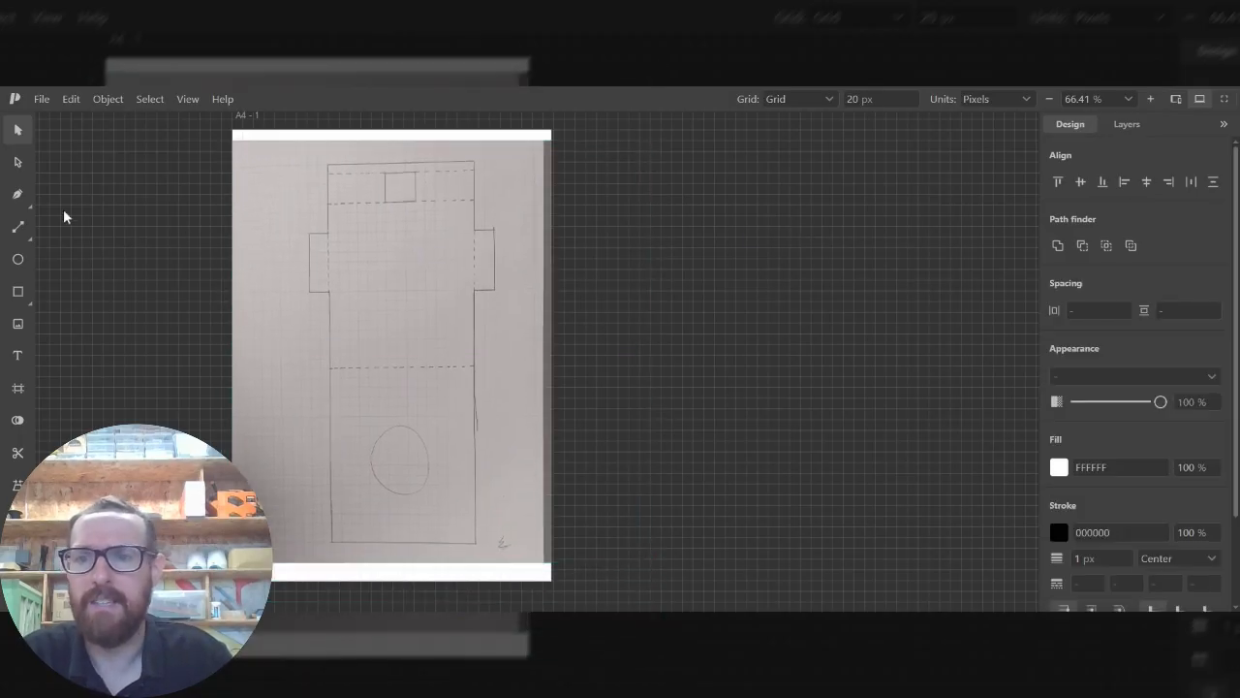
left_click(244, 199)
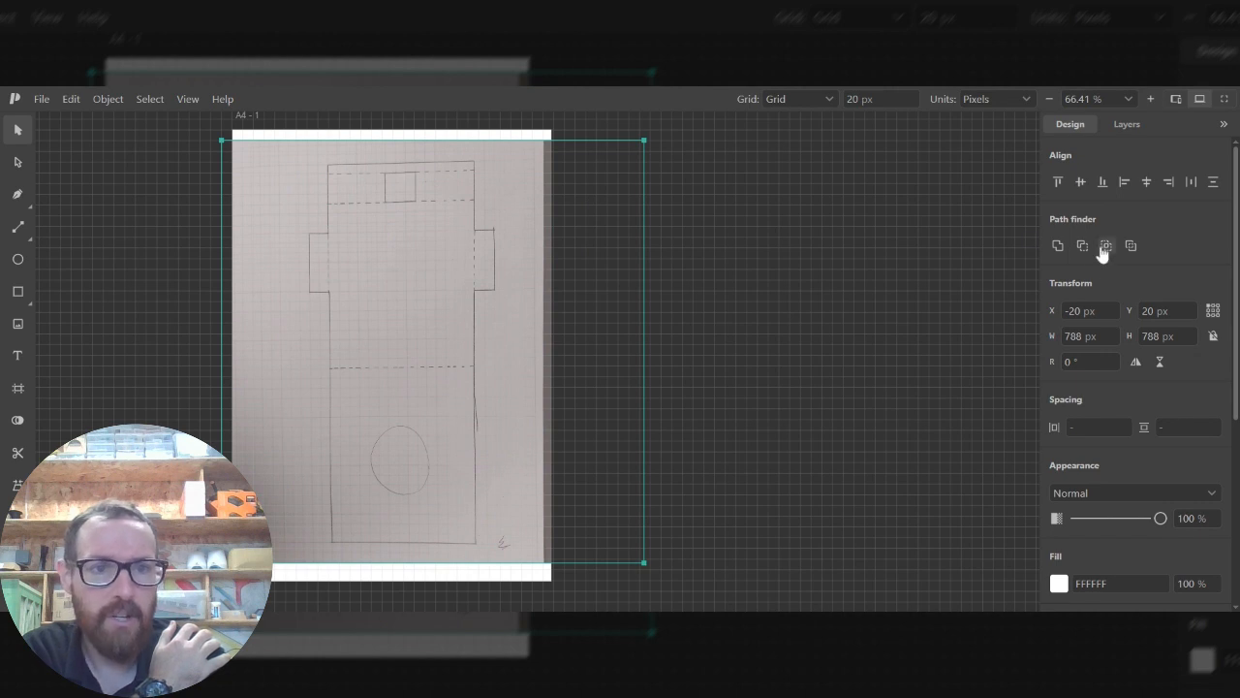
left_click(1087, 361)
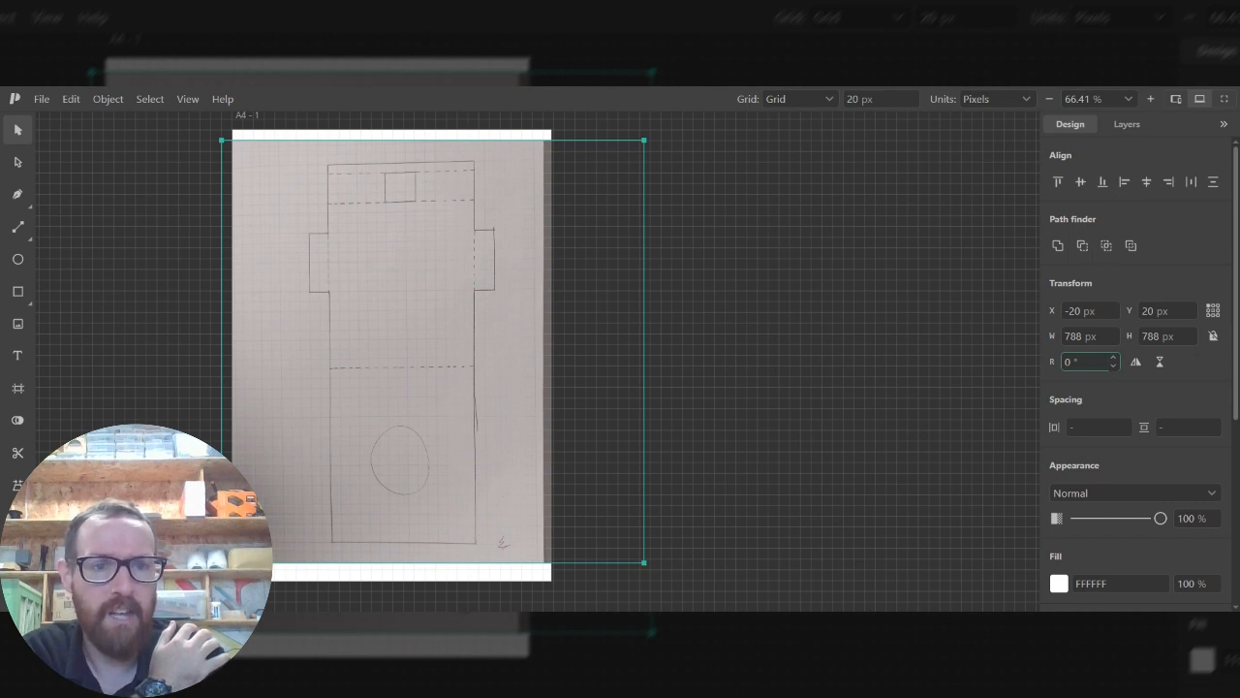
left_click(1113, 366)
left_click(1114, 358)
left_click(1115, 357)
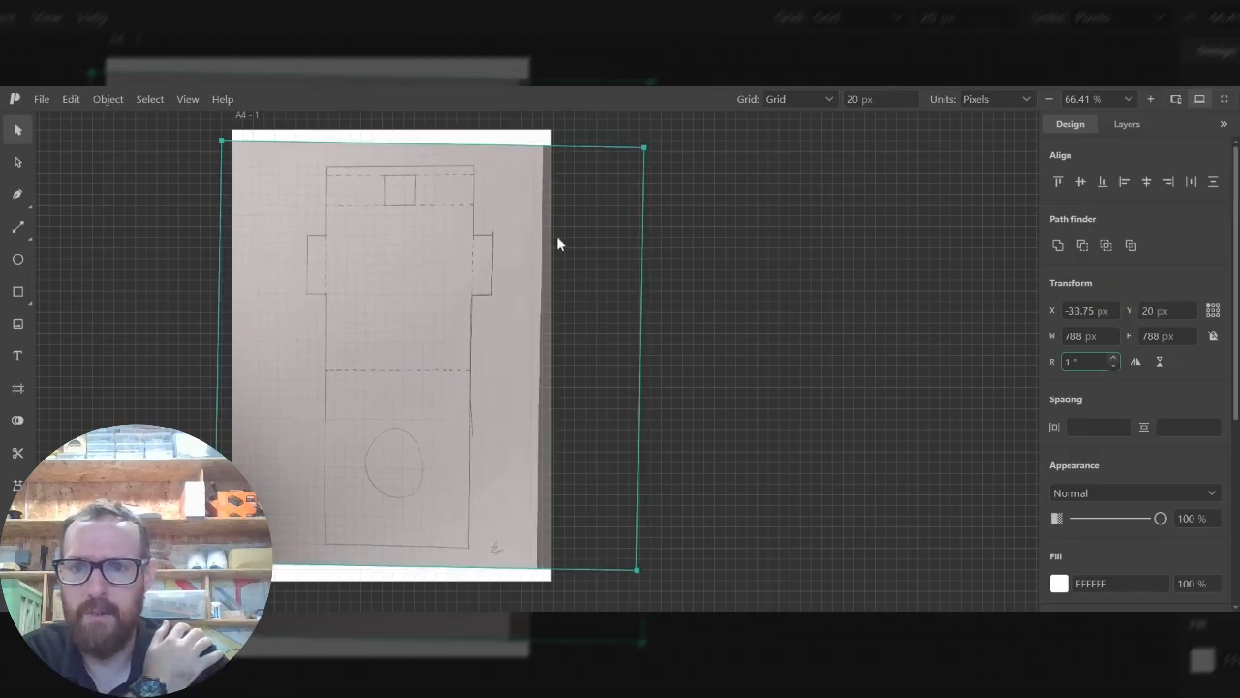
left_click(750, 226)
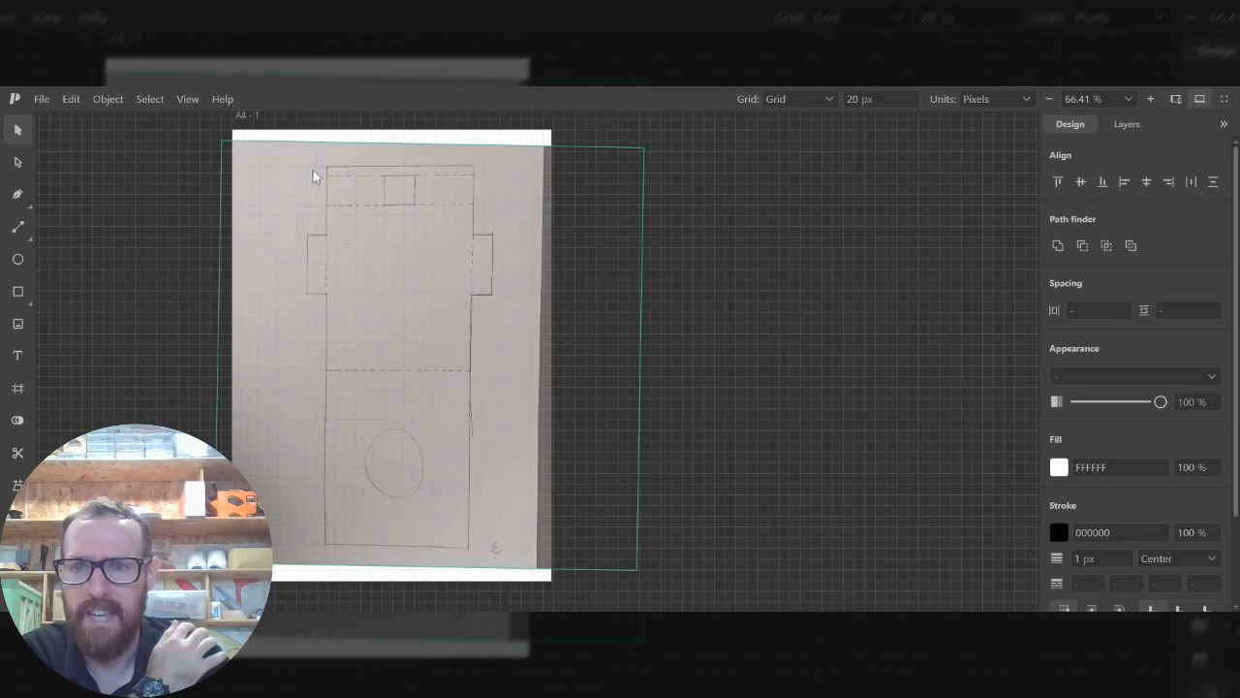
Draw a closed five-sided practice shape over the upper part of the sketch with the Pen tool
left_click(18, 196)
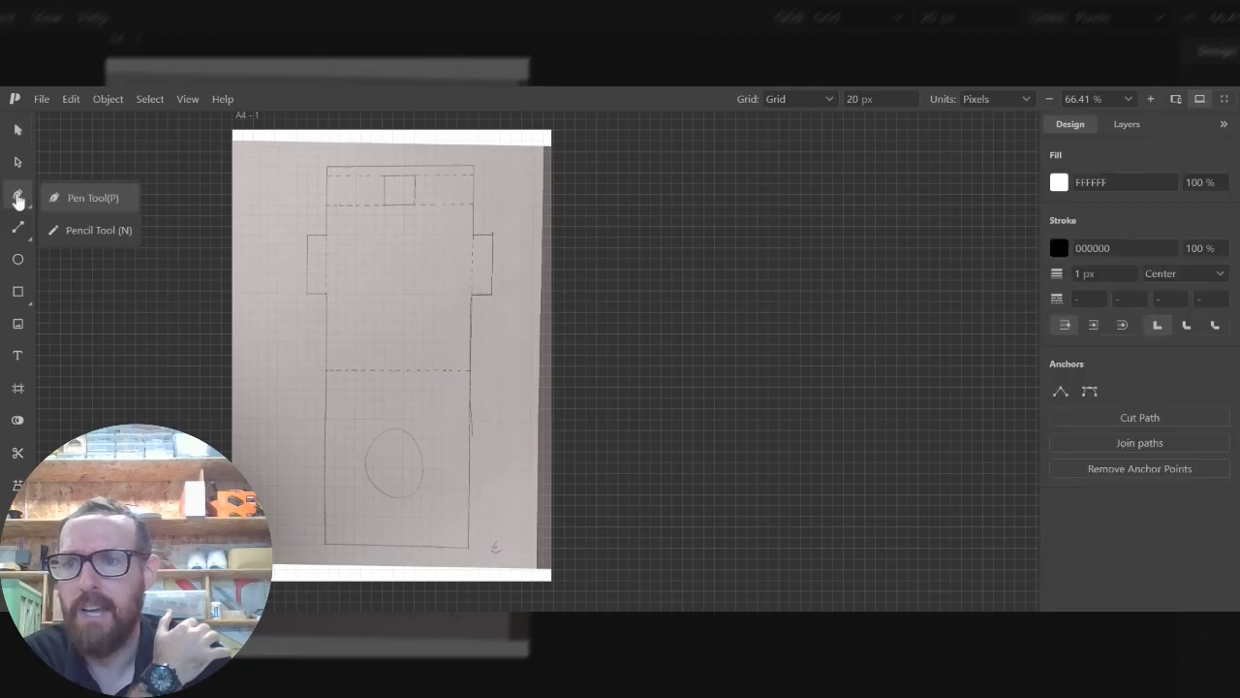
left_click(330, 168)
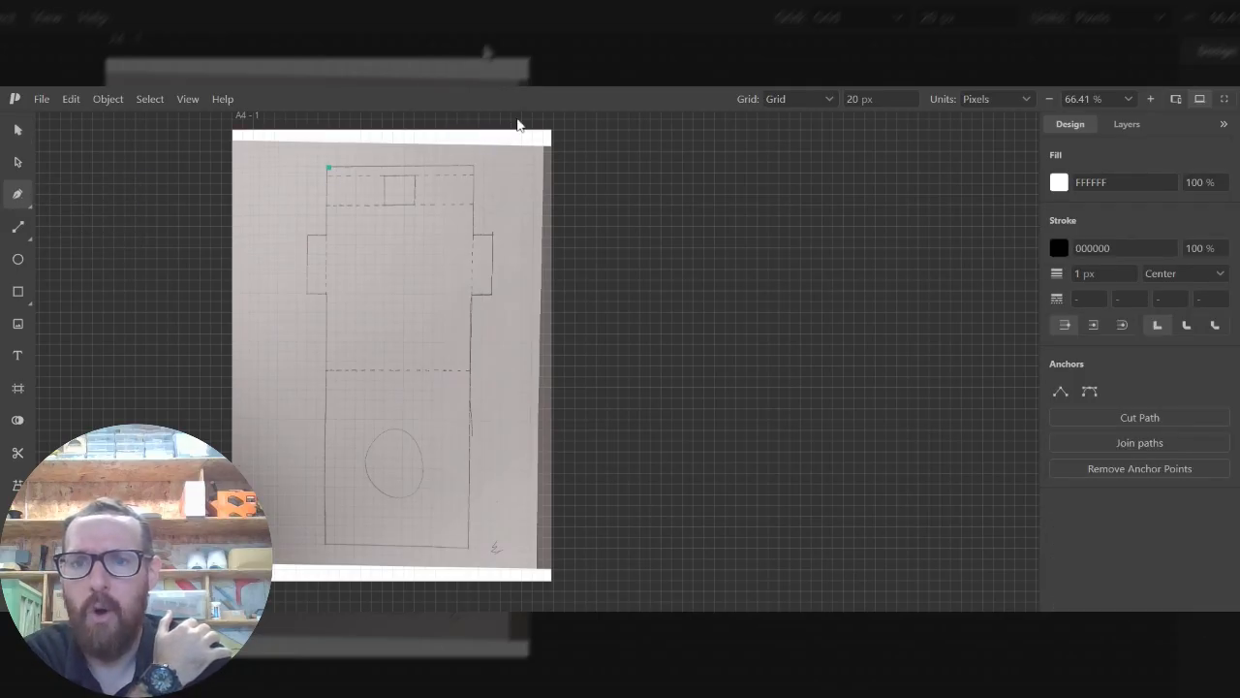
left_click(436, 141)
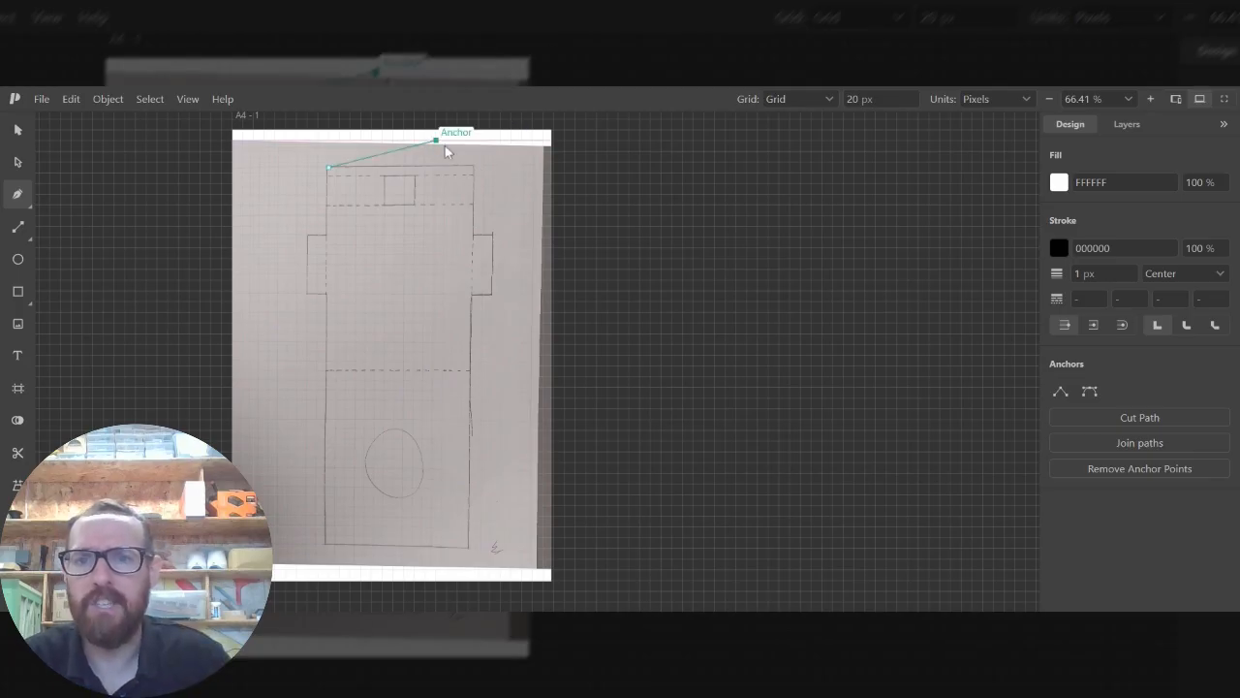
left_click(525, 196)
left_click(459, 257)
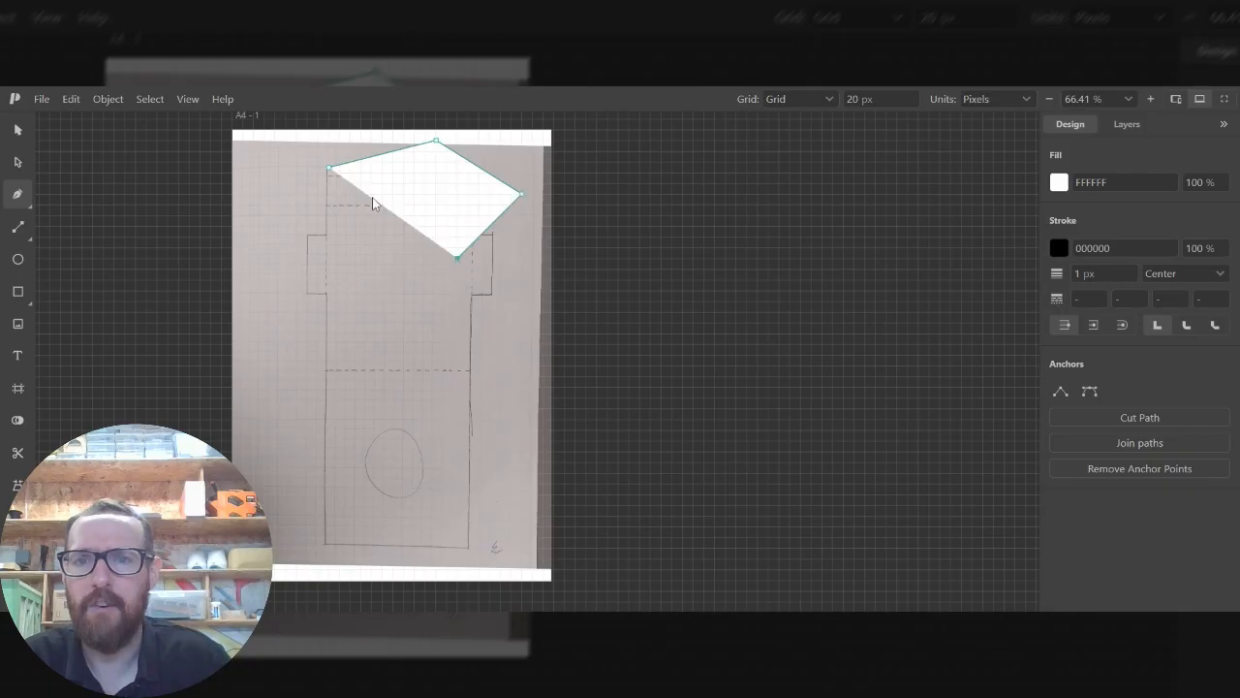
left_click(329, 170)
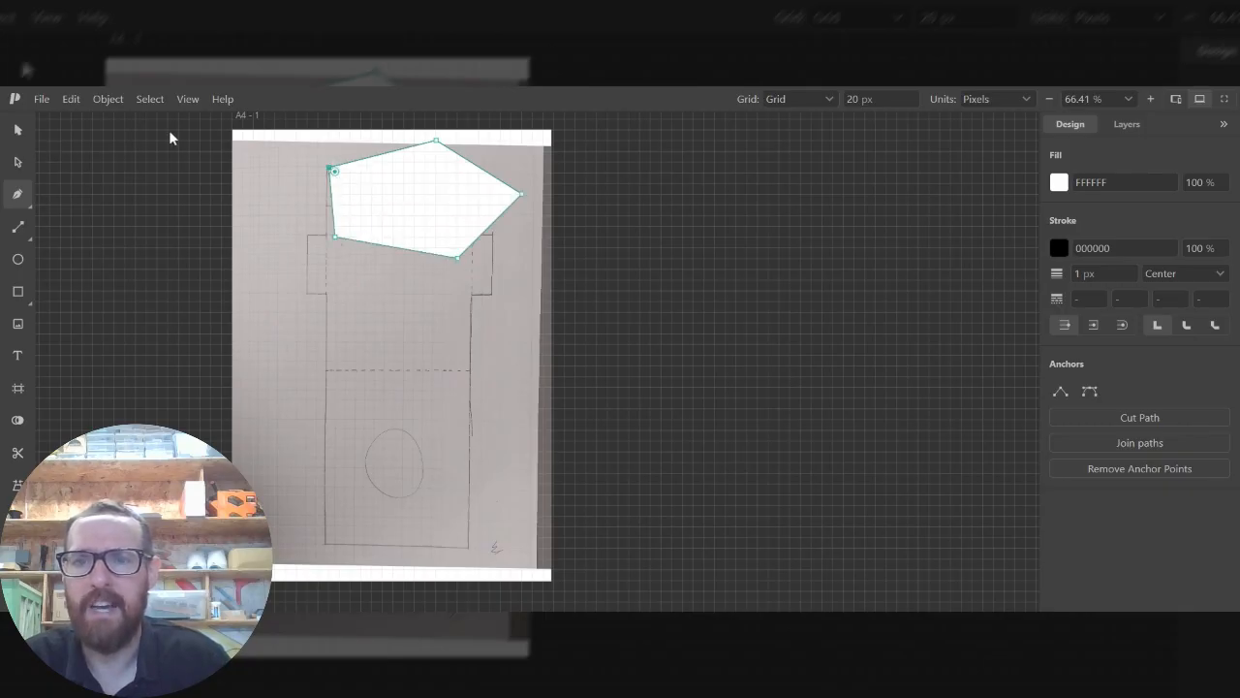
Move the five-sided practice shape down a little and delete it from the page
left_click(17, 129)
left_click_drag(381, 216, 404, 248)
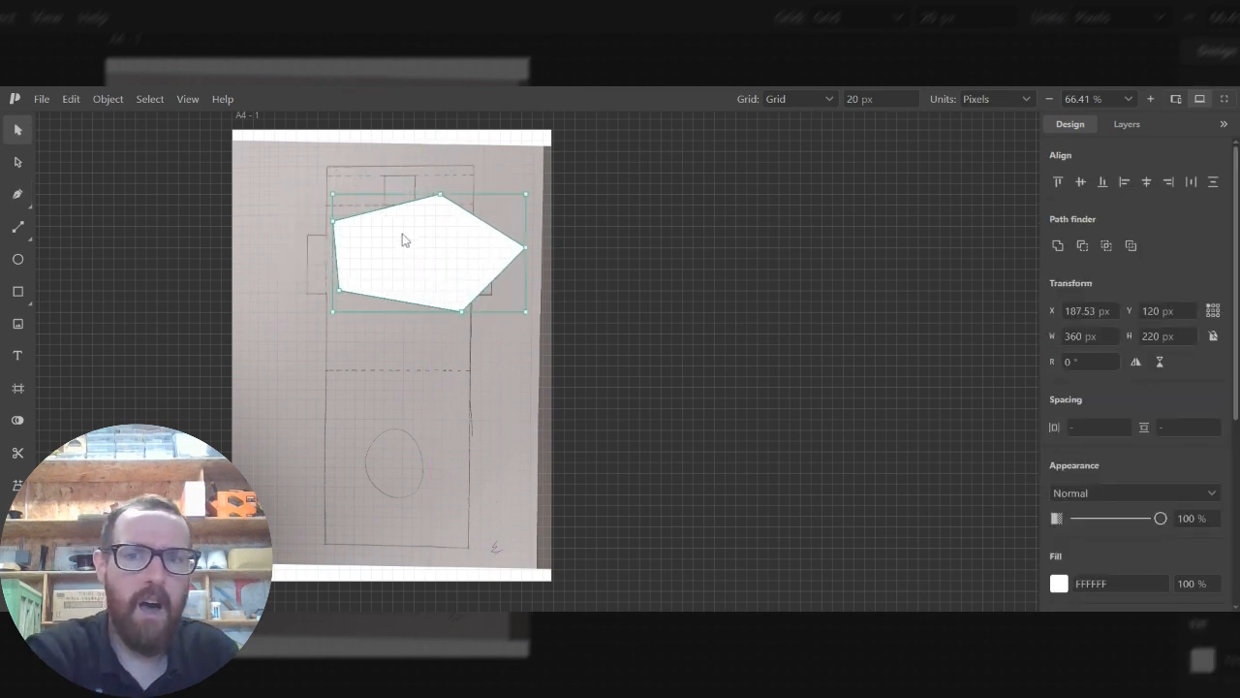
key("Delete")
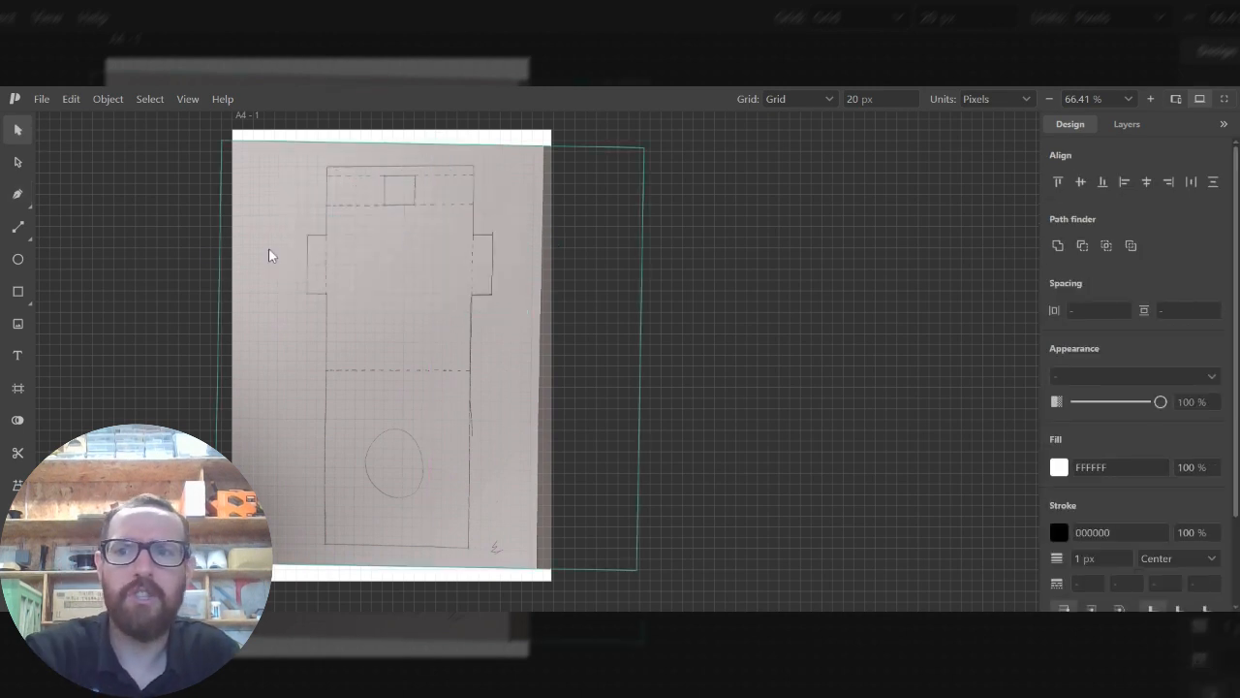
Trace the pattern's outline with the Pen tool from its upper-left corner along the top edge and around the right tab
left_click(17, 193)
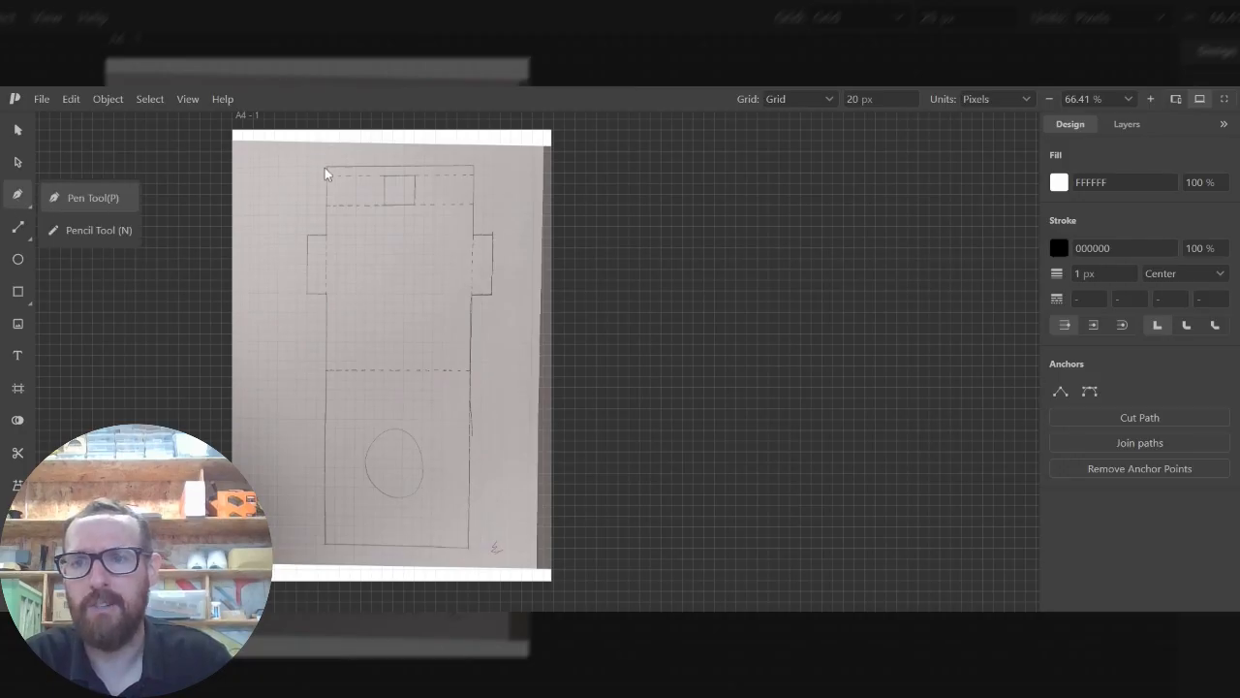
left_click(106, 197)
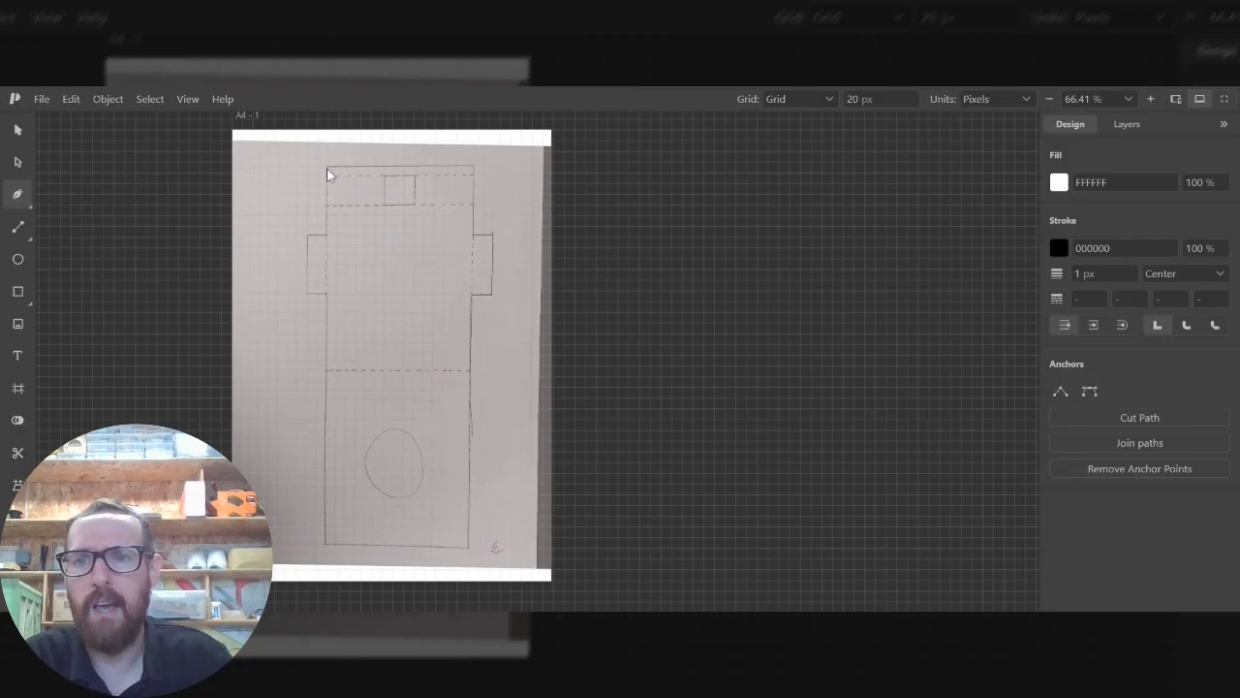
left_click(476, 163)
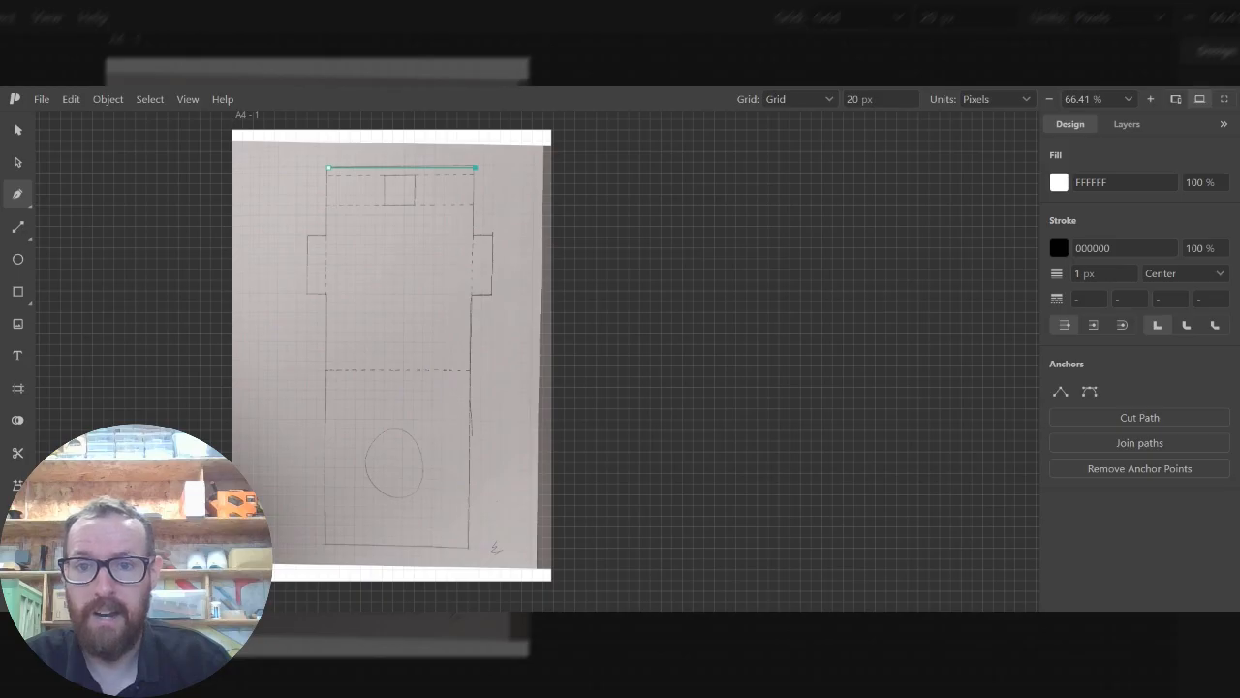
left_click(473, 236)
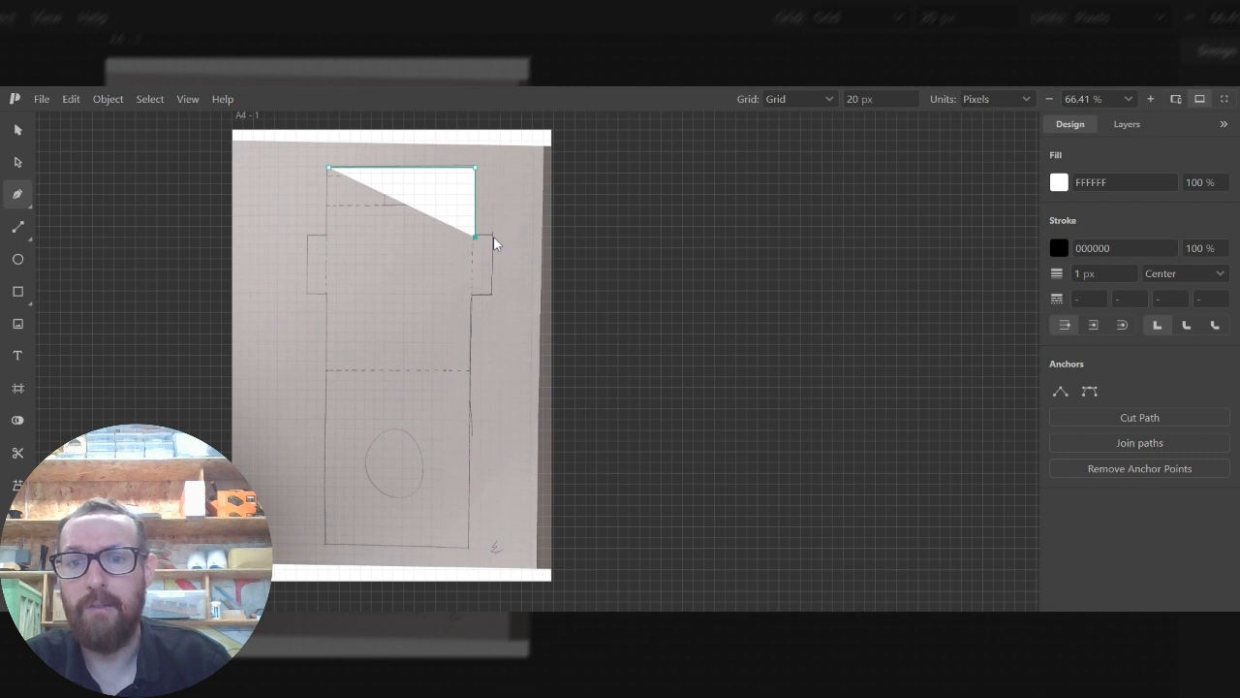
left_click(492, 293)
left_click(474, 295)
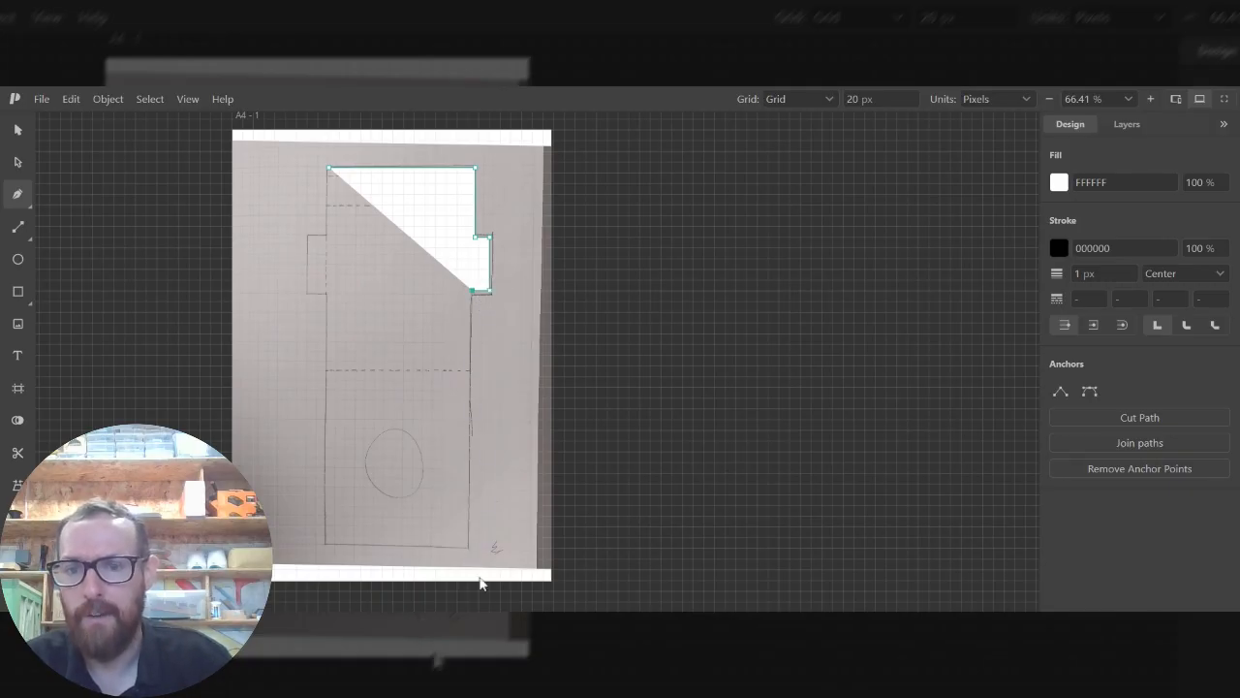
Continue the outline down to the base and up around the left tab, closing the path at the starting corner
left_click(469, 548)
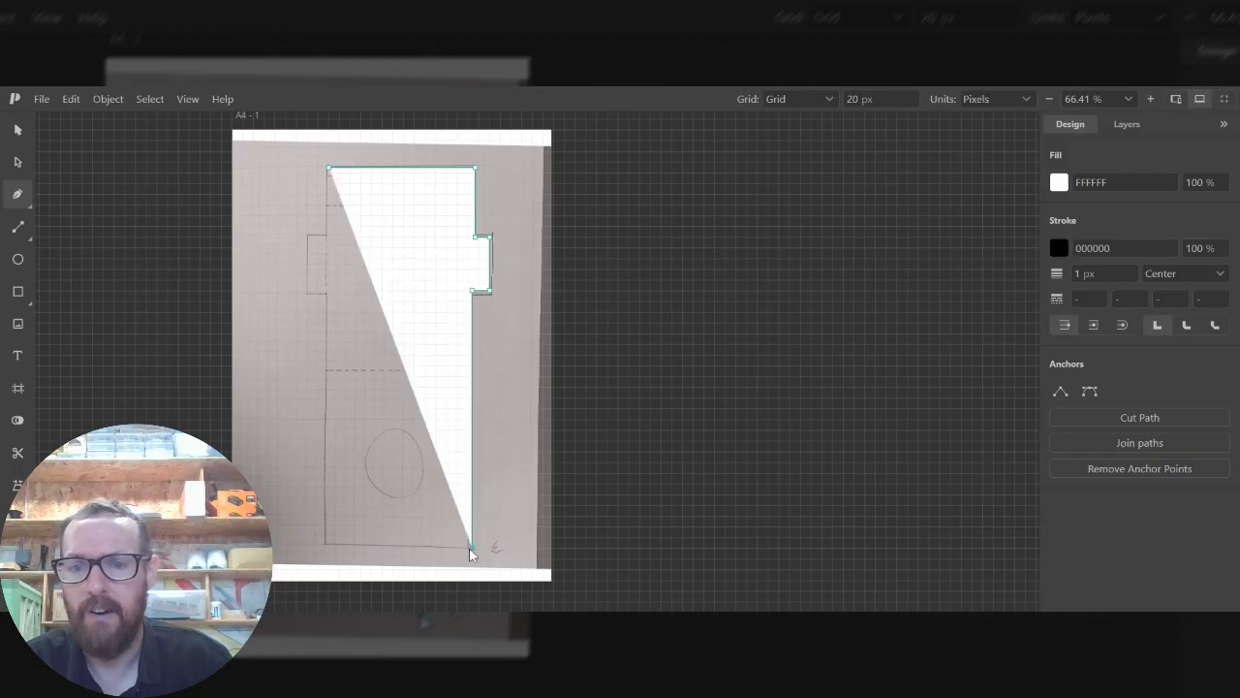
left_click(327, 547)
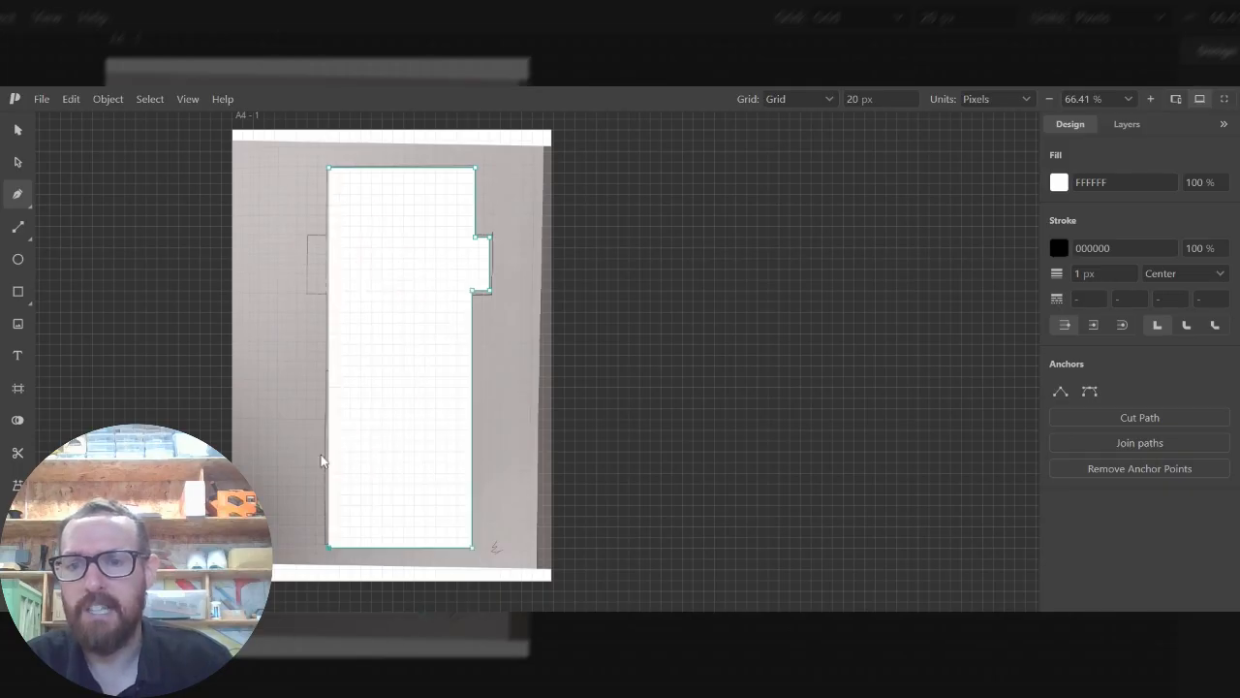
left_click(329, 296)
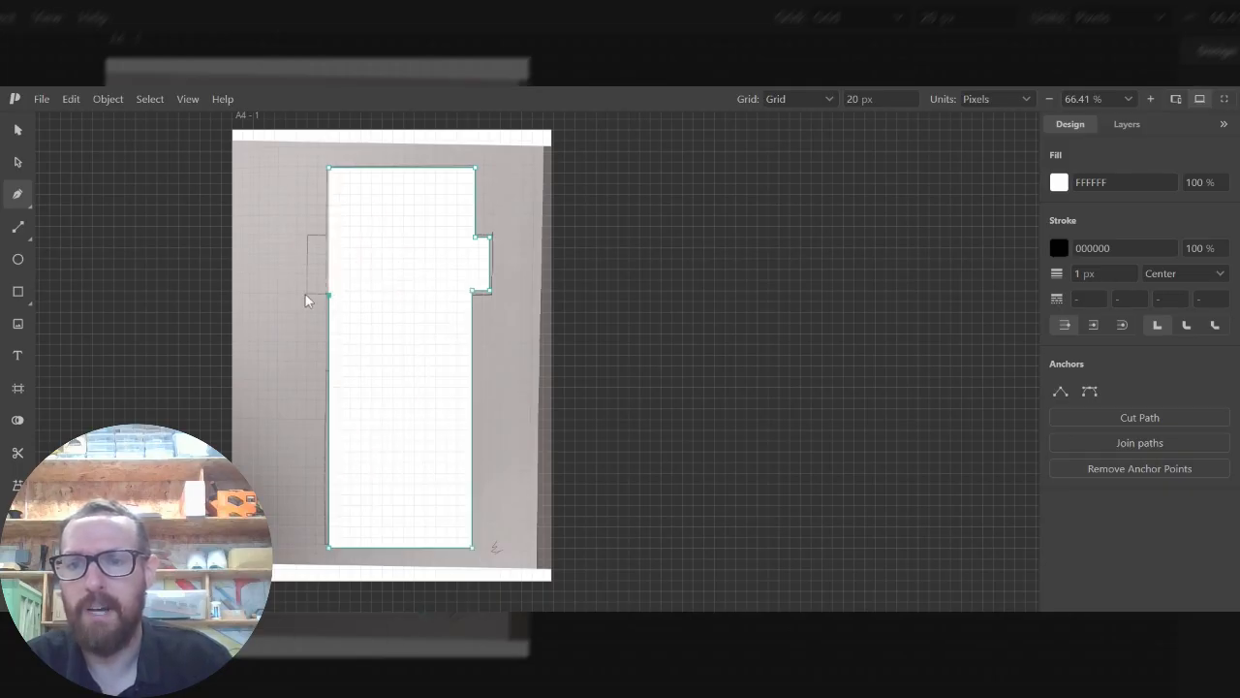
left_click(305, 293)
left_click(307, 238)
left_click(330, 238)
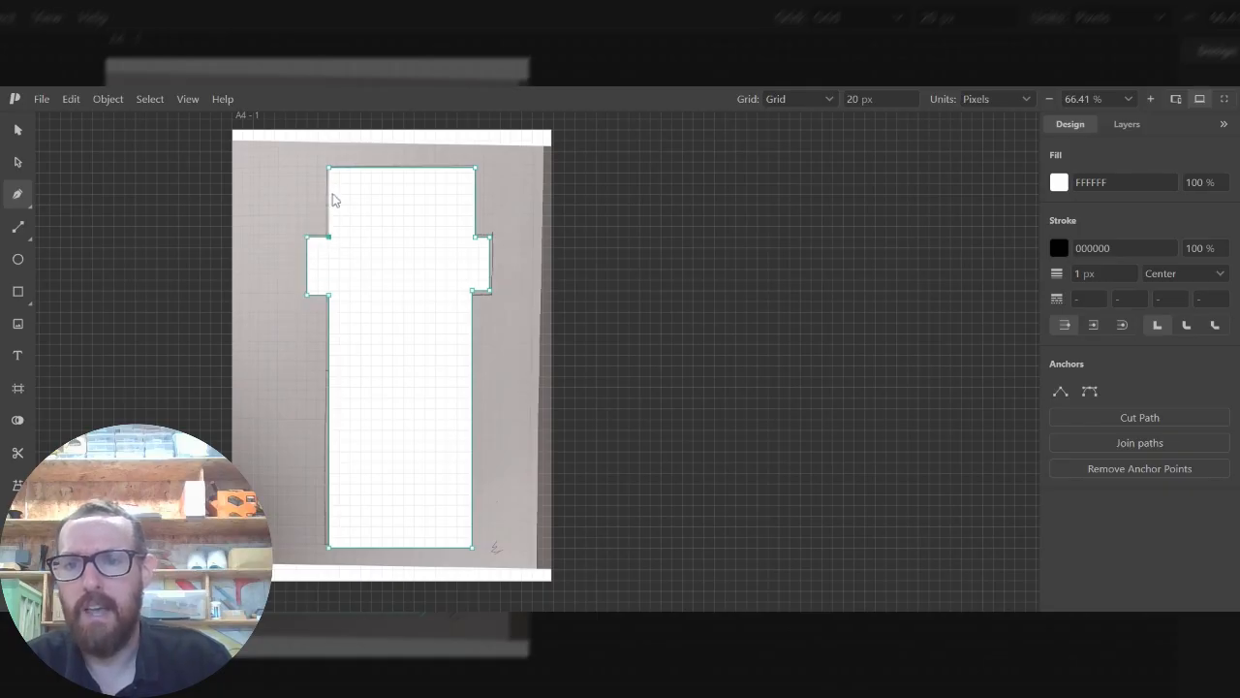
left_click(330, 172)
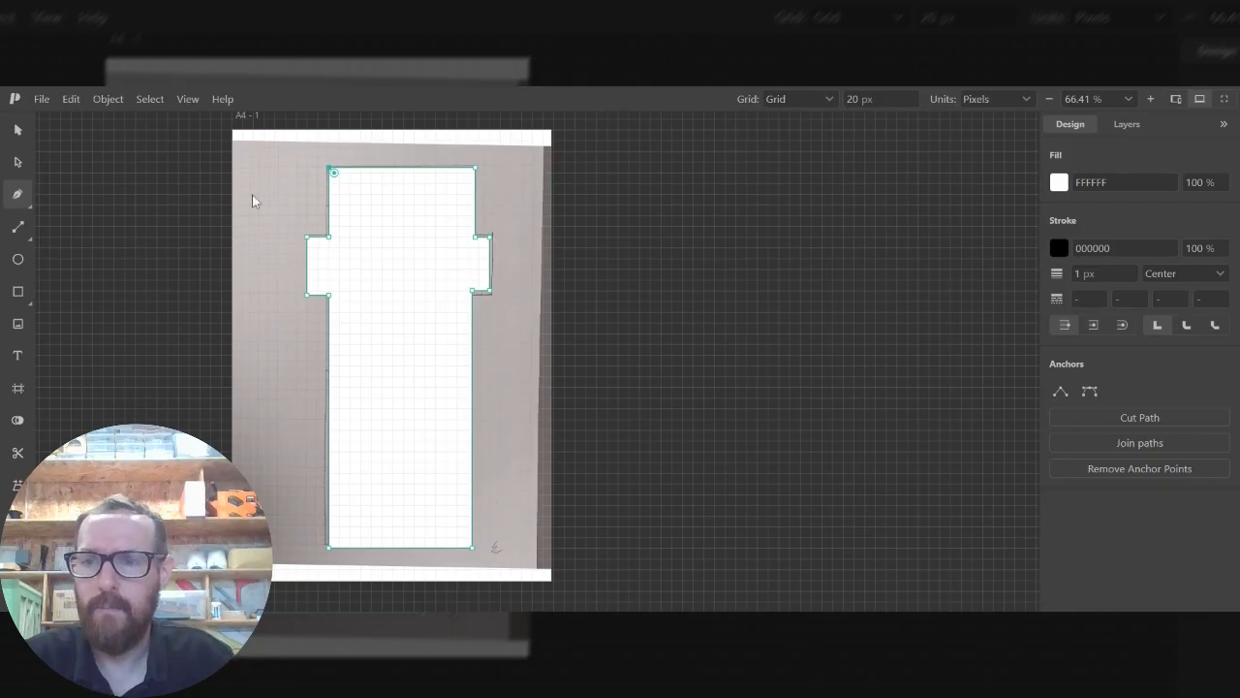
Stretch the traced outline from its upper-left corner to about 346 × 710 px to match the sketch lines
left_click(17, 128)
left_click_drag(408, 233, 422, 198)
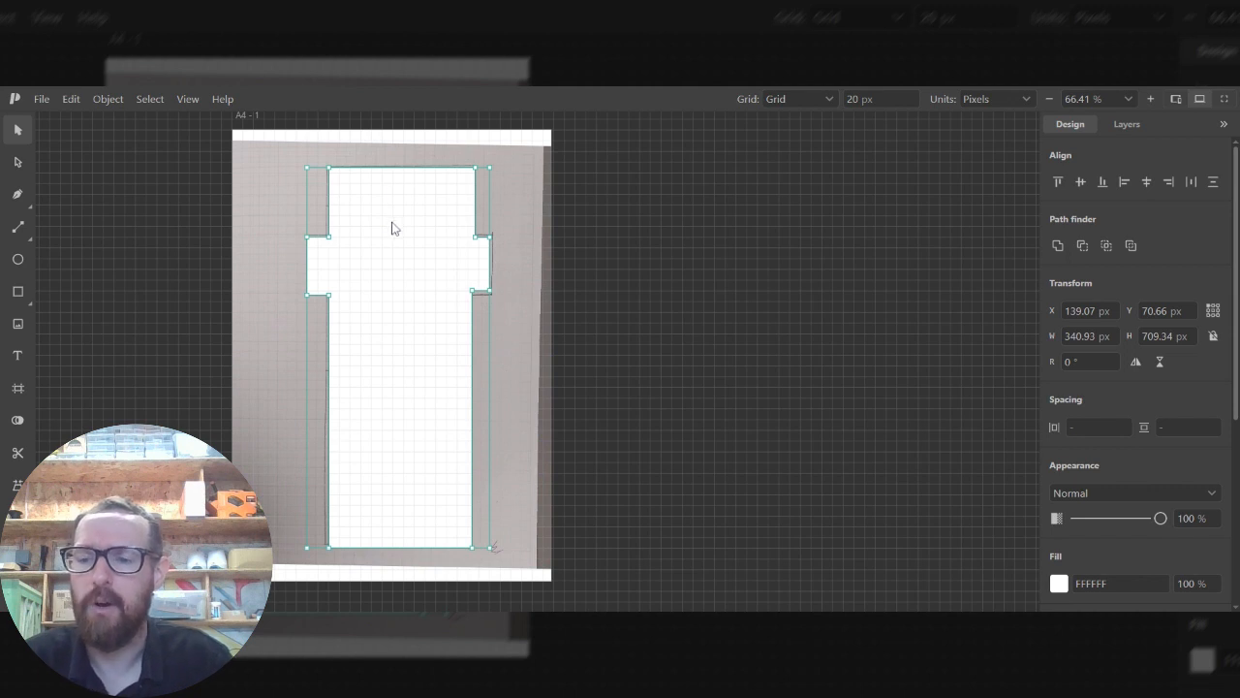
scroll(438, 247, "up", 3)
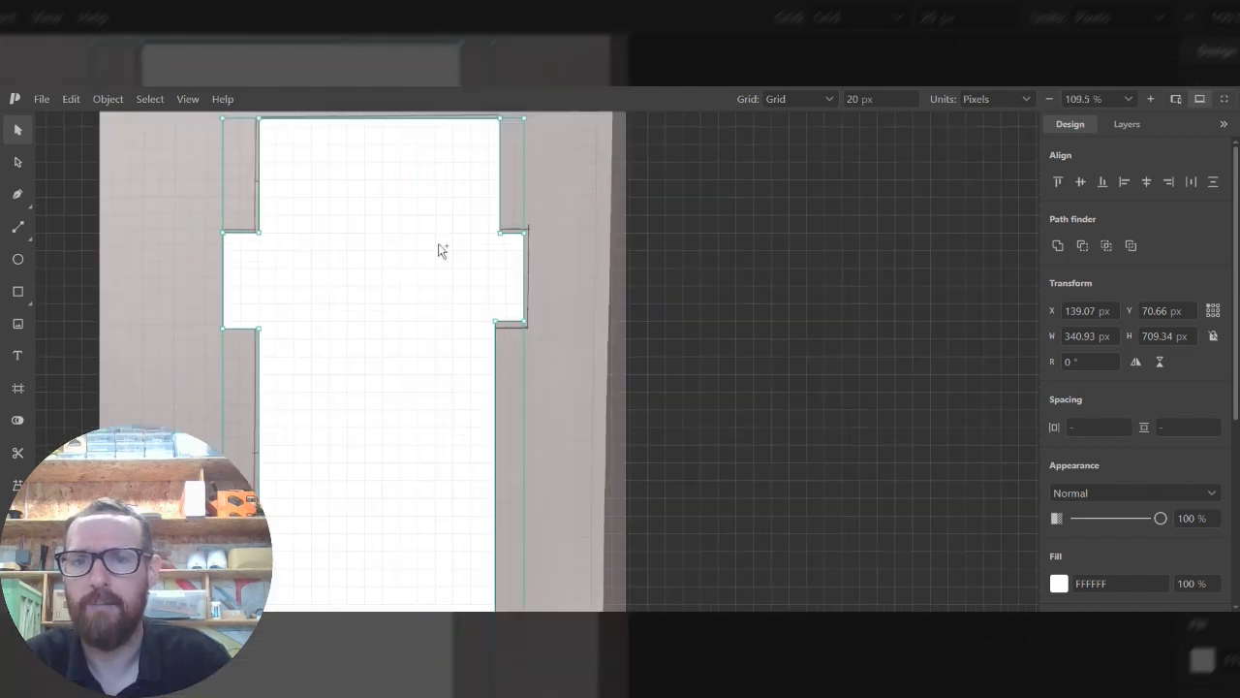
scroll(329, 244, "up", 2)
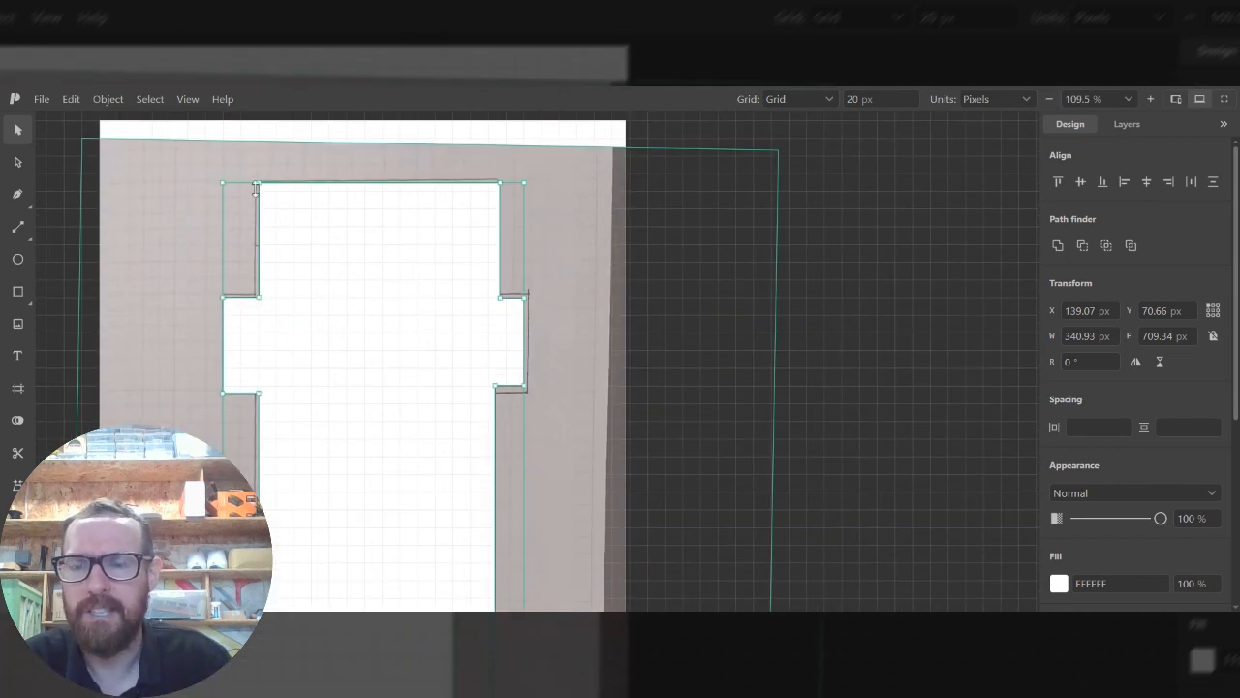
mouse_move(224, 183)
left_mouse_down()
mouse_move(301, 230)
mouse_move(218, 181)
left_mouse_up()
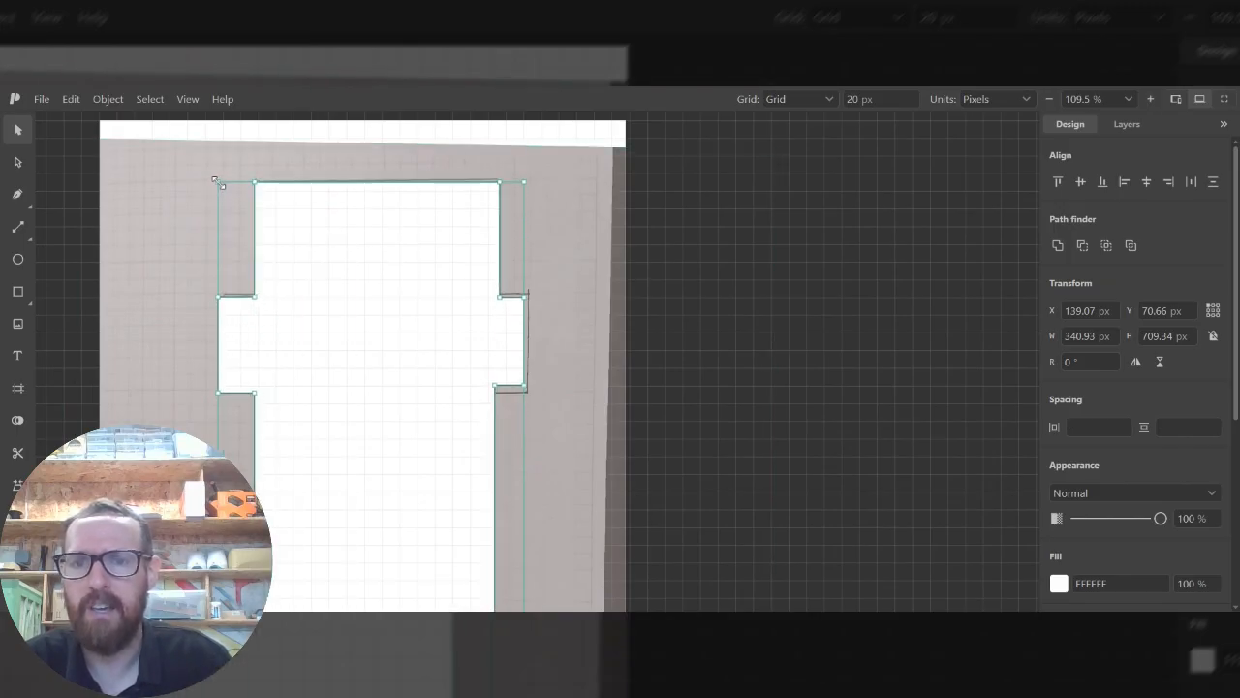
Move the outline's upper-left anchor point to X 174.85 px, Y 70.7 px with the direct selection tool
left_click(131, 177)
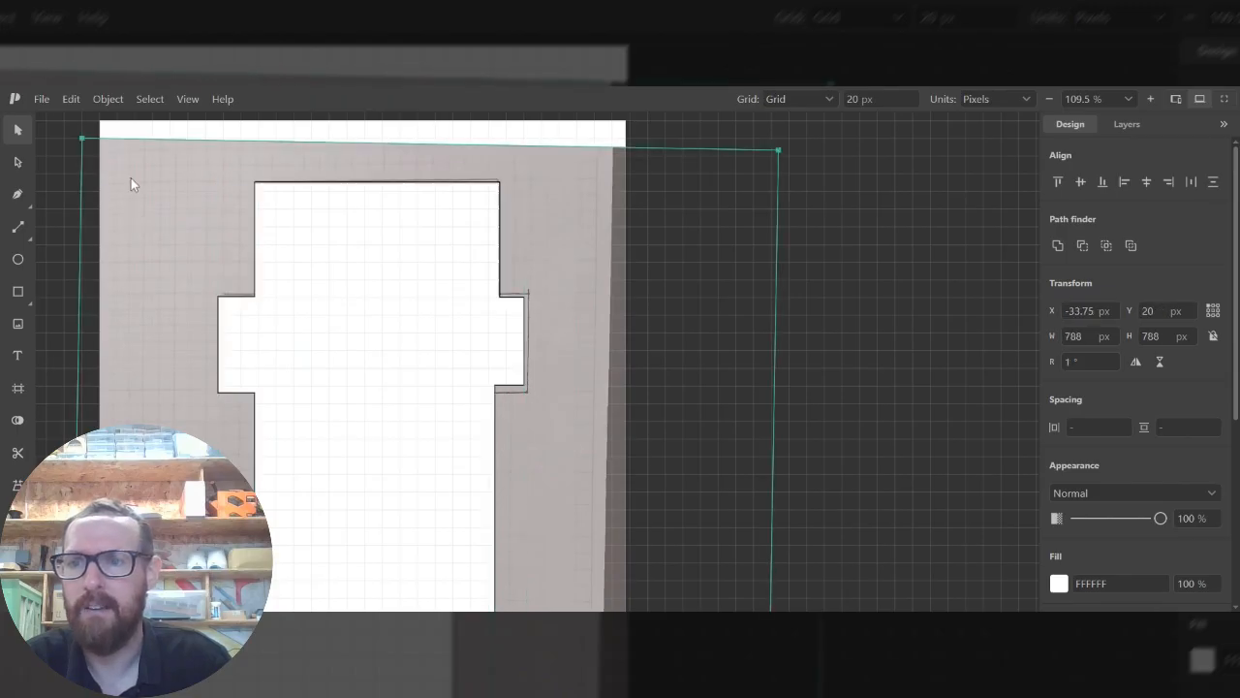
left_click(16, 163)
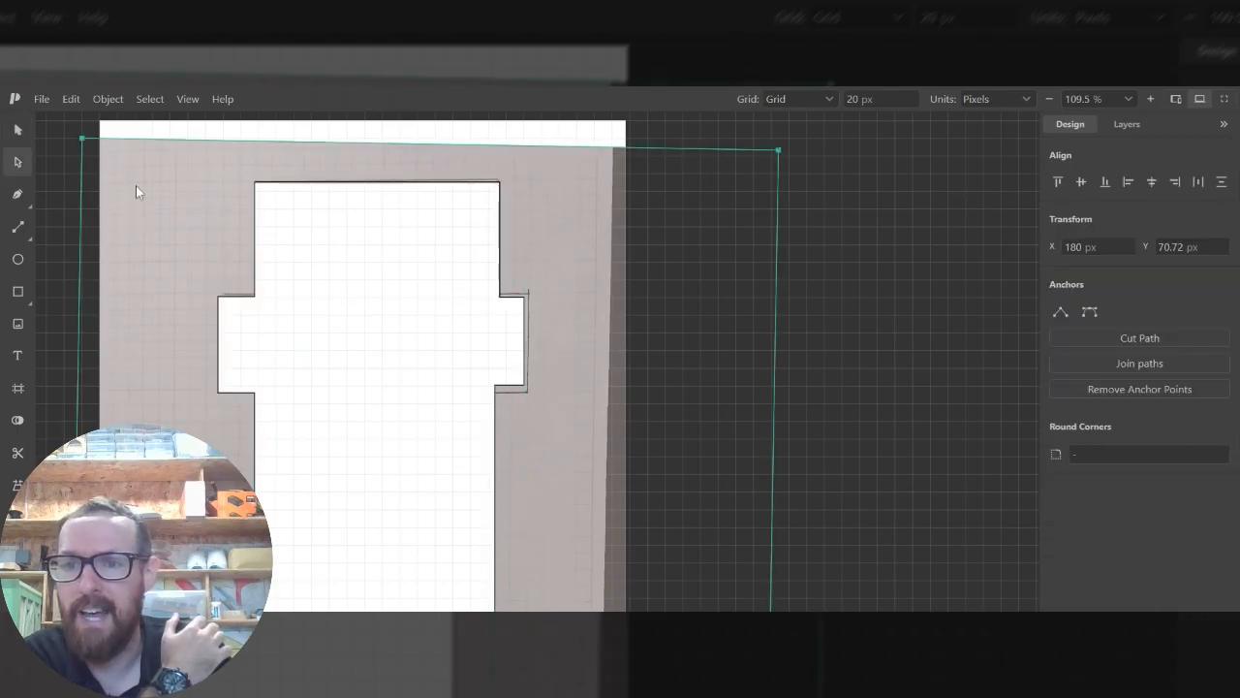
left_click(257, 188)
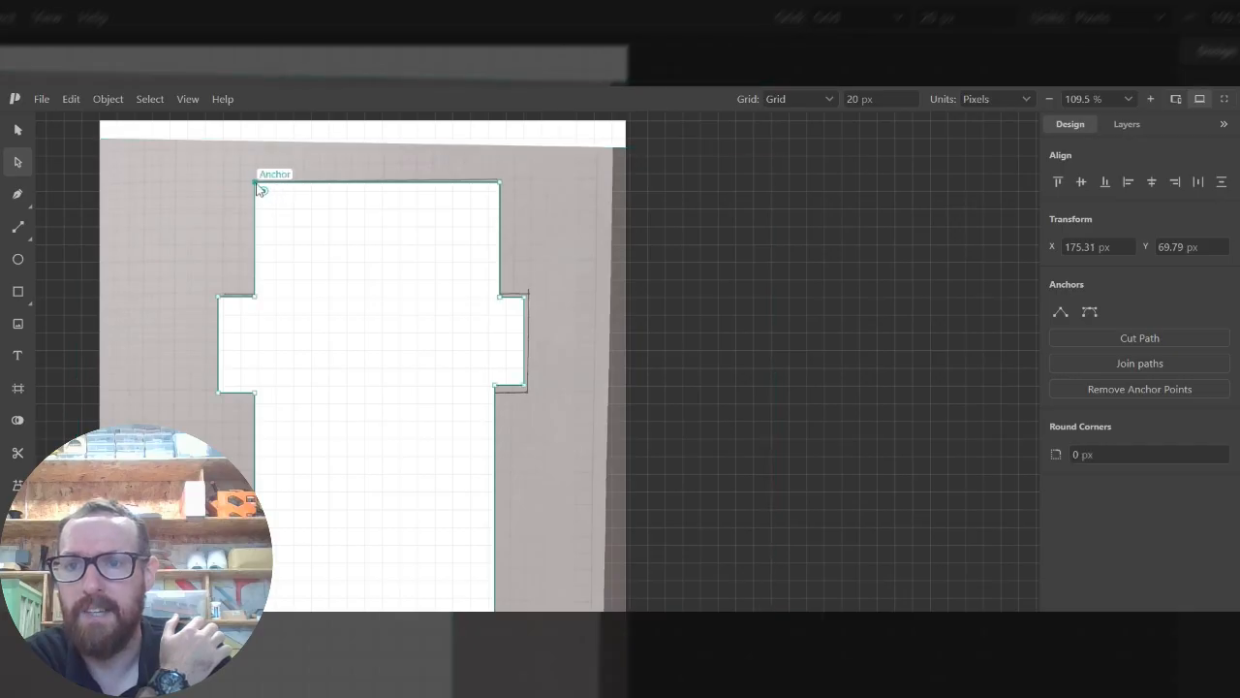
mouse_move(259, 188)
left_mouse_down()
mouse_move(299, 207)
mouse_move(332, 255)
mouse_move(280, 271)
mouse_move(254, 182)
left_mouse_up()
Shift the right tab's anchor points outward onto the sketch lines, with its upper outer corner at X 486.27 px, Y 193.99 px
left_click_drag(500, 303, 529, 296)
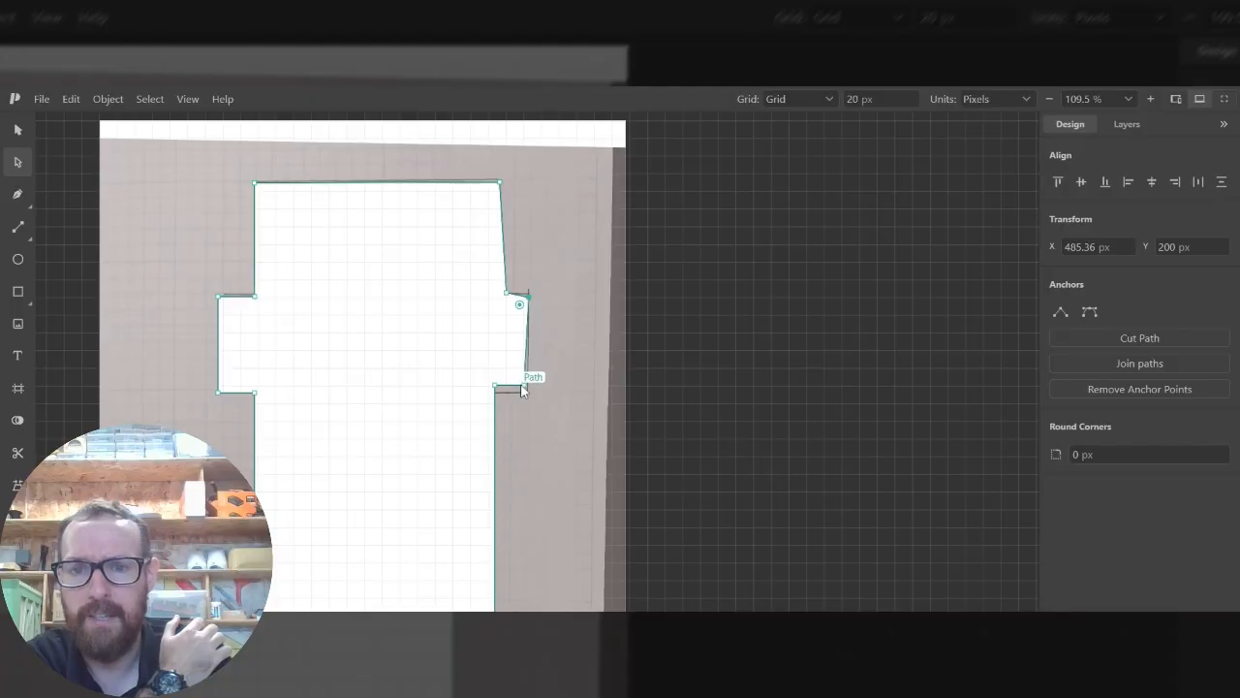
mouse_move(521, 388)
left_mouse_down()
mouse_move(553, 385)
mouse_move(530, 389)
left_mouse_up()
left_click(528, 292)
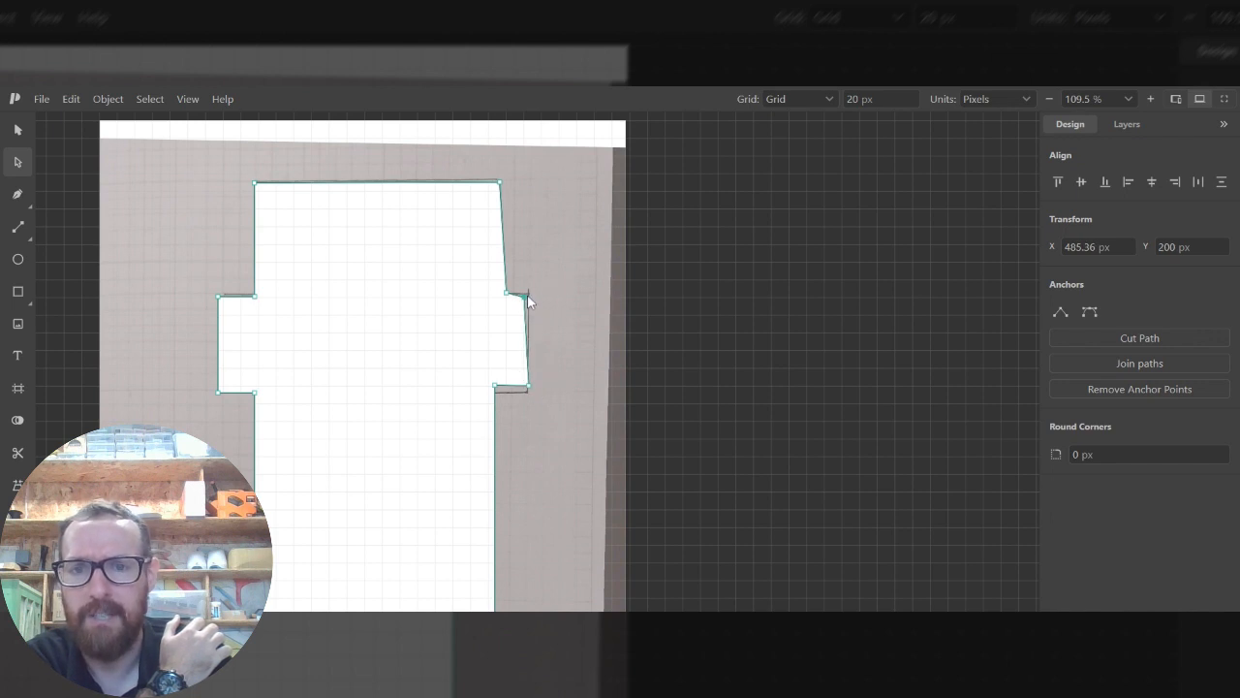
left_click(558, 348)
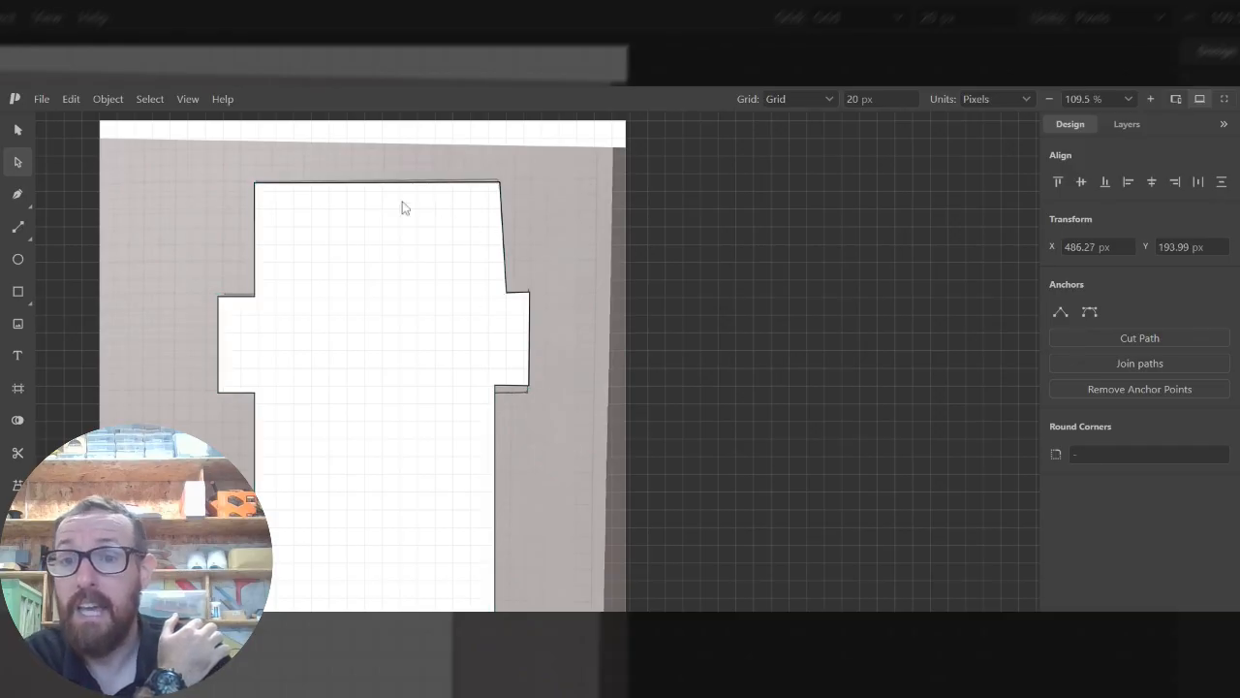
Round the outline's upper-right corner using its corner-radius handle
left_click(351, 191)
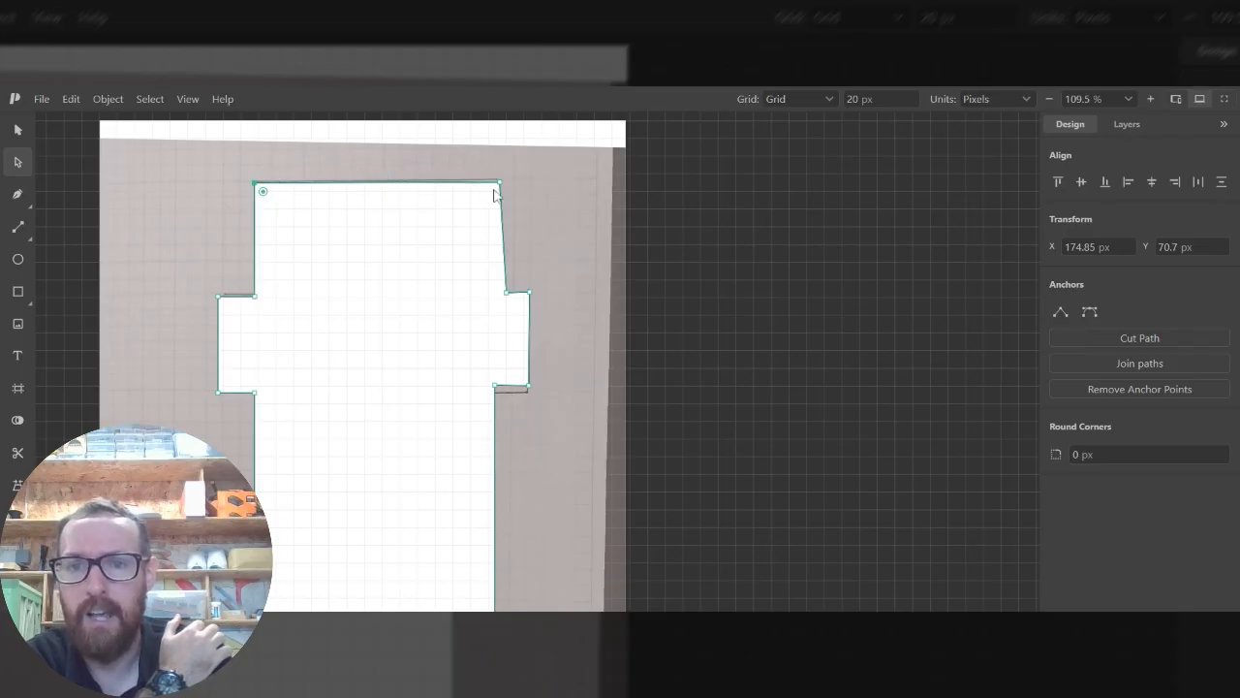
left_click(501, 181)
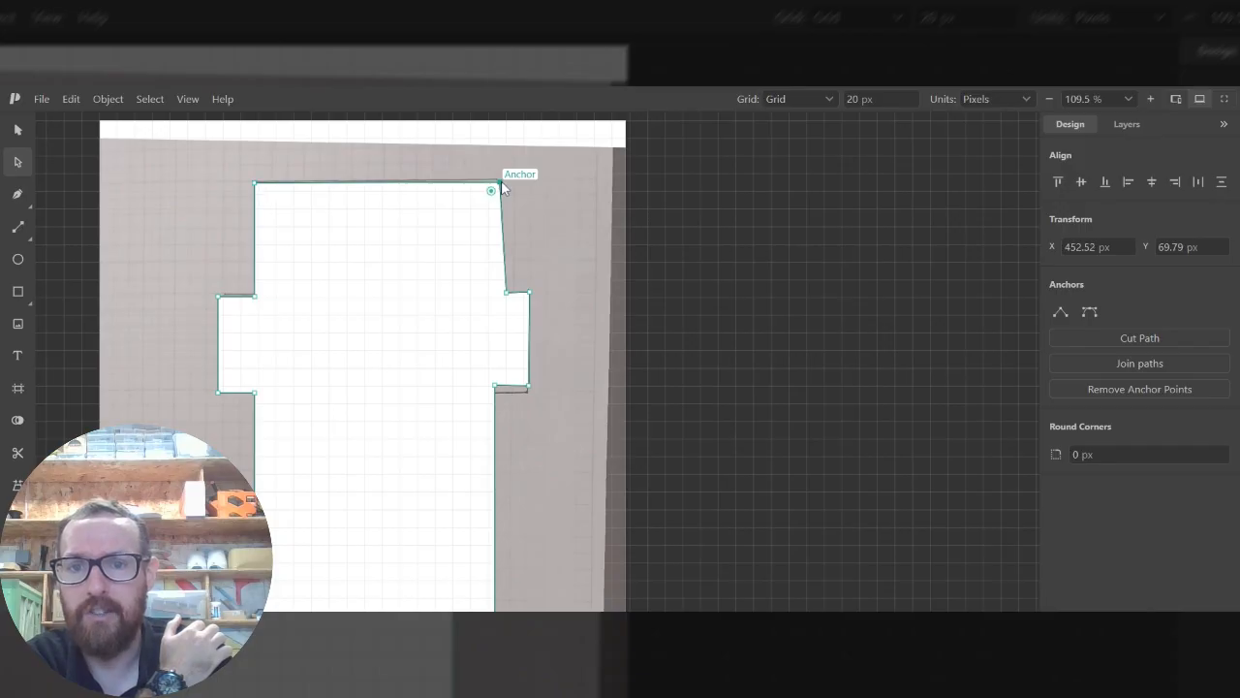
left_click_drag(492, 189, 462, 181)
left_click(421, 248)
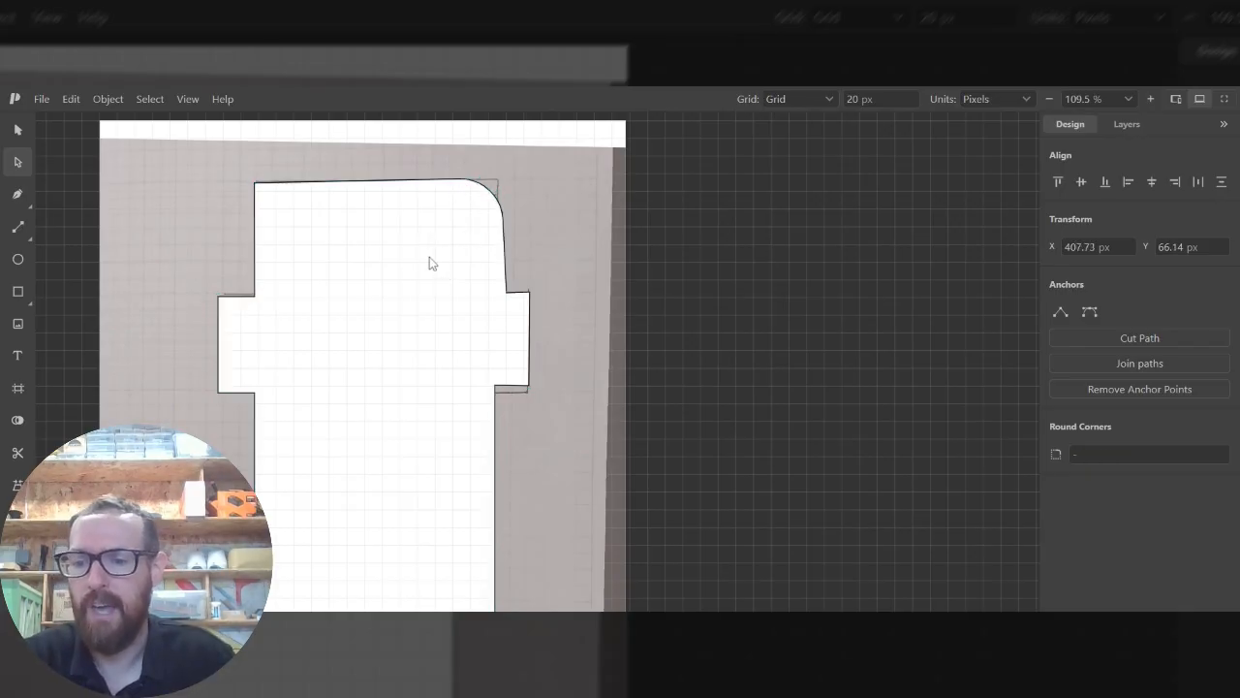
Undo the corner rounding and the right tab's anchor point moves
left_click_drag(462, 179, 461, 181)
left_click_drag(459, 224, 497, 187)
left_click_drag(529, 292, 528, 297)
left_click_drag(529, 386, 524, 385)
left_click_drag(528, 297, 500, 296)
Move the outline's upper-left anchor point to X 172.11 px, Y 69.79 px to fit the sketch corner
left_click(372, 183)
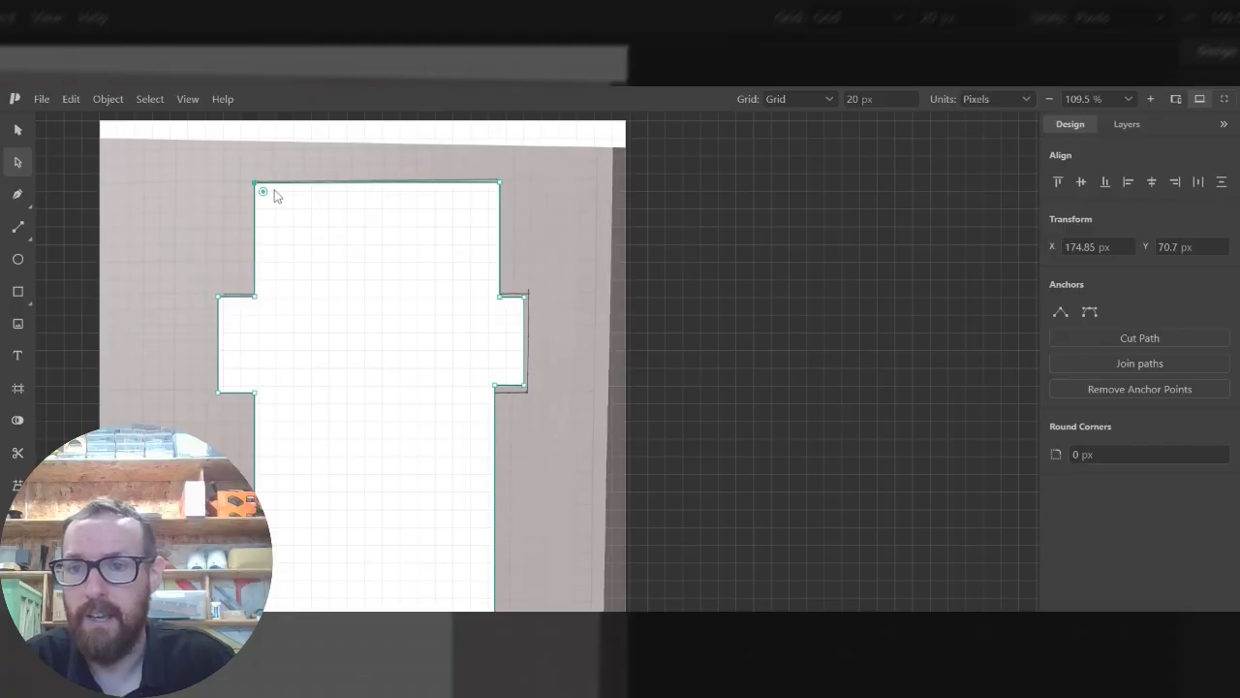
right_click(376, 186)
left_click(357, 182)
mouse_move(256, 184)
left_mouse_down()
mouse_move(278, 236)
mouse_move(252, 189)
left_mouse_up()
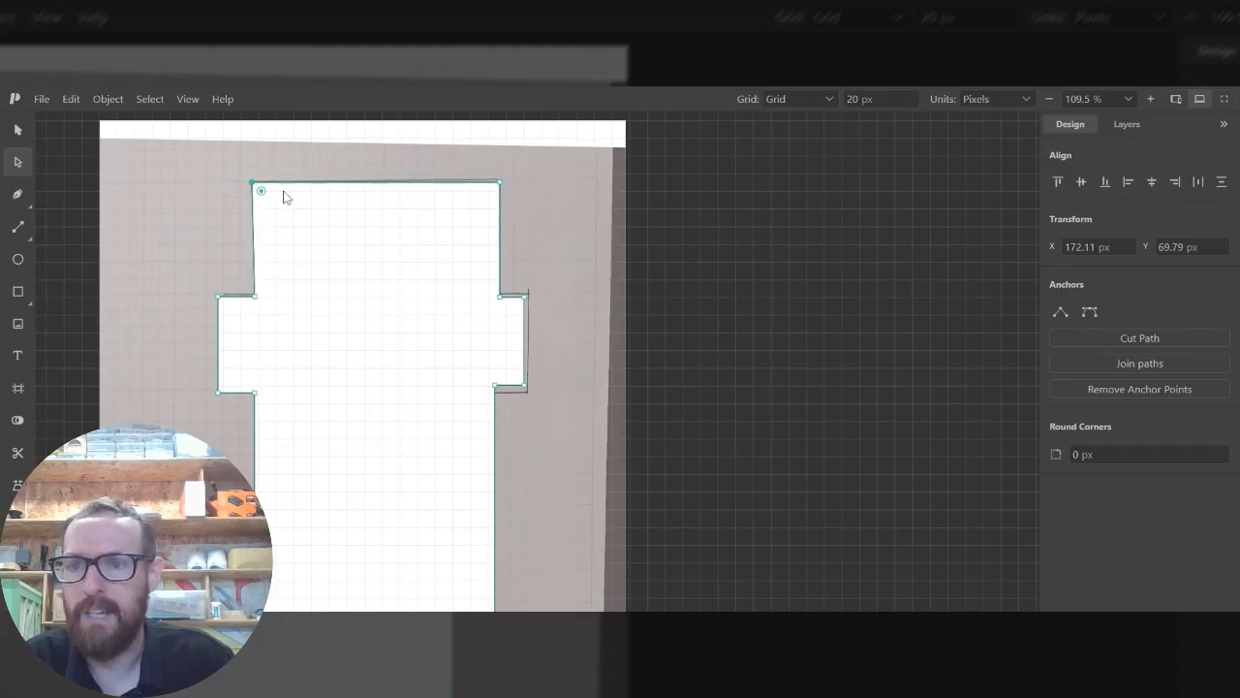
left_click(332, 225)
Lower the traced outline's opacity to 28% and move the outline to X 140 px, Y 60 px
scroll(451, 247, "down", 3)
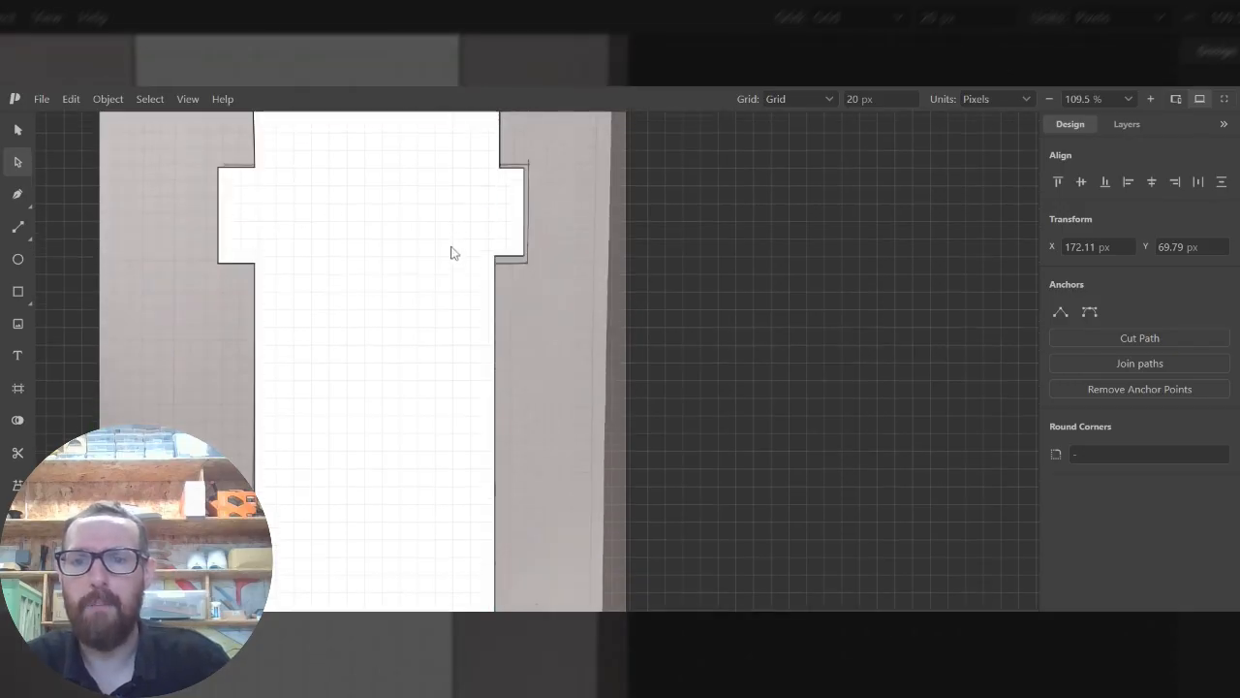
scroll(431, 302, "down", 3)
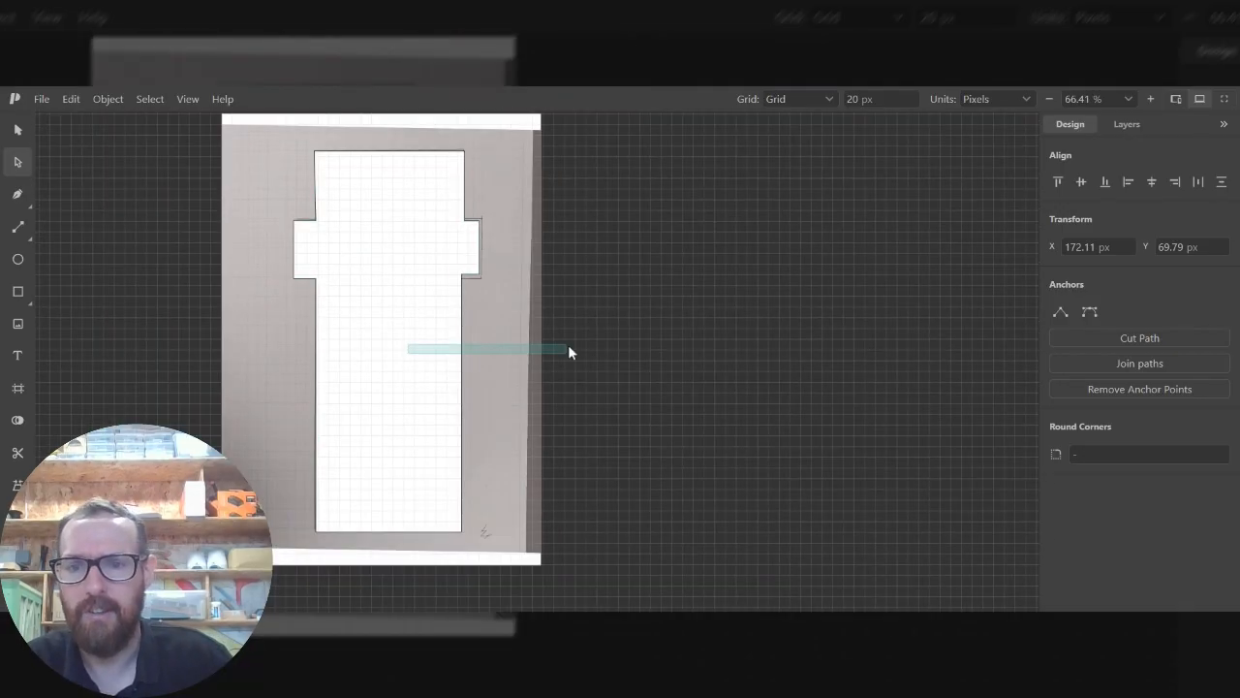
left_click(21, 133)
mouse_move(397, 283)
left_mouse_down()
mouse_move(719, 307)
mouse_move(394, 272)
mouse_move(385, 283)
mouse_move(404, 285)
mouse_move(403, 311)
left_mouse_up()
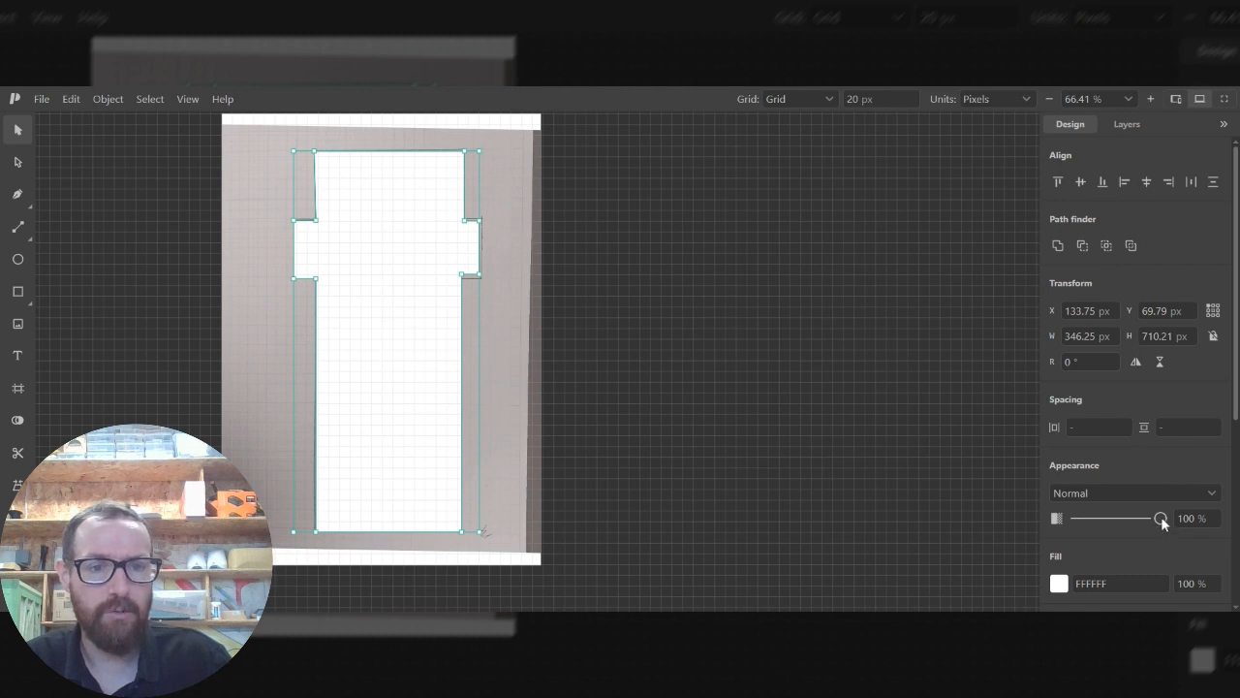
left_click_drag(1162, 520, 1091, 523)
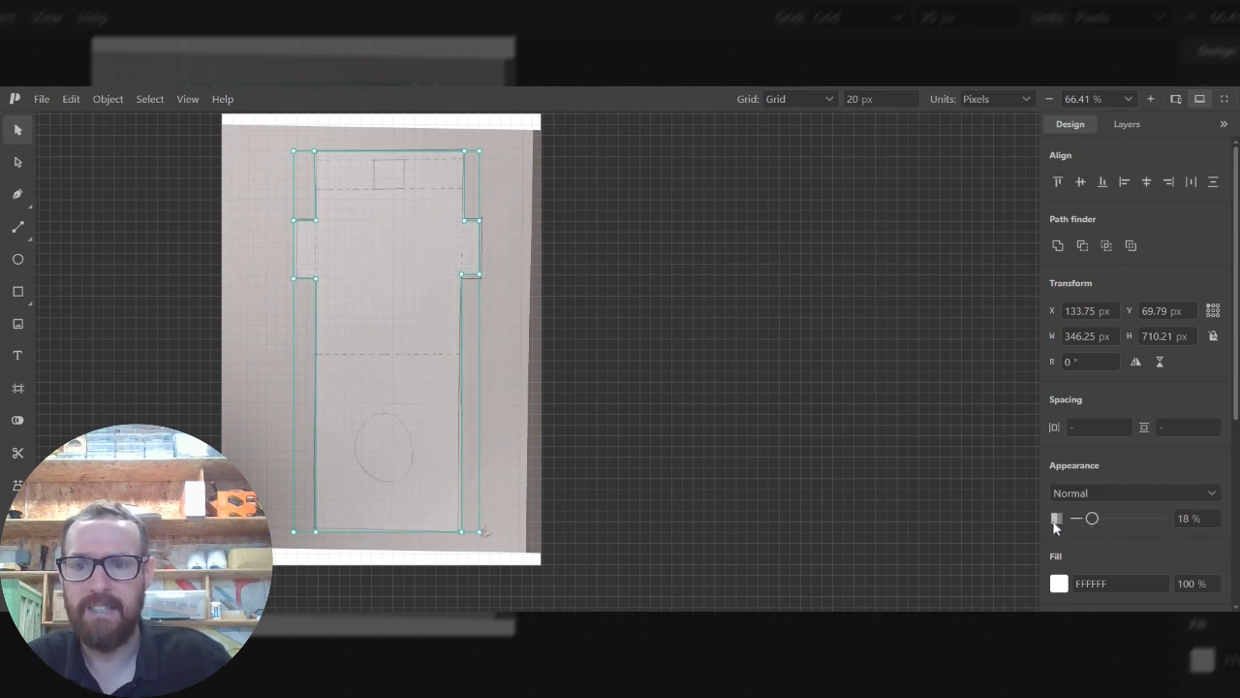
mouse_move(437, 308)
left_mouse_down()
mouse_move(382, 310)
mouse_move(423, 304)
left_mouse_up()
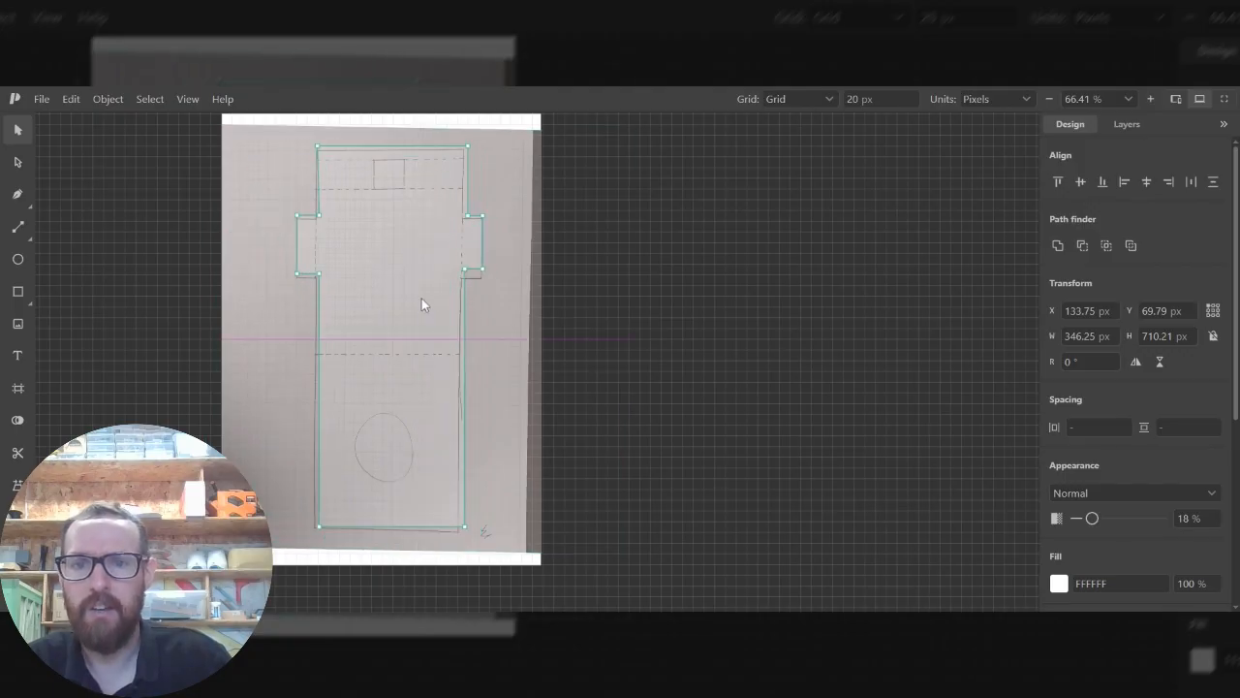
mouse_move(1094, 518)
left_mouse_down()
mouse_move(1160, 519)
mouse_move(1100, 518)
left_mouse_up()
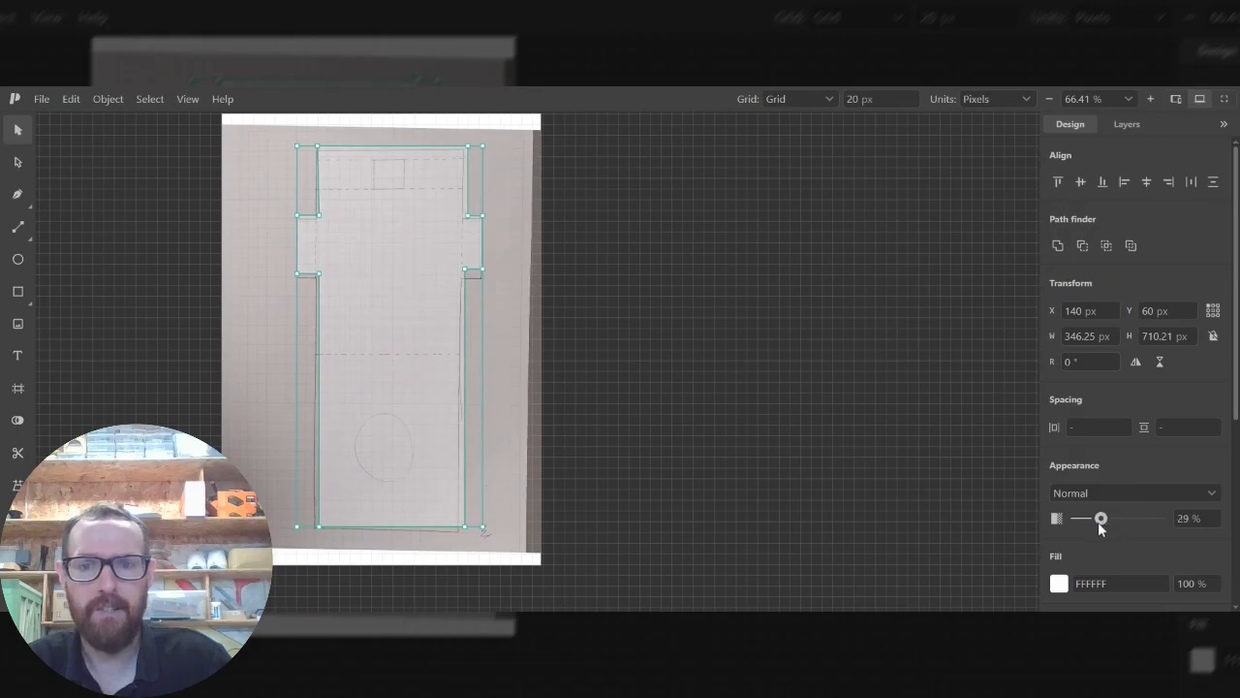
Draw an ellipse about 131 by 160 px for the sketched oval and place it at X 240 px, Y 550.97 px
left_click(19, 264)
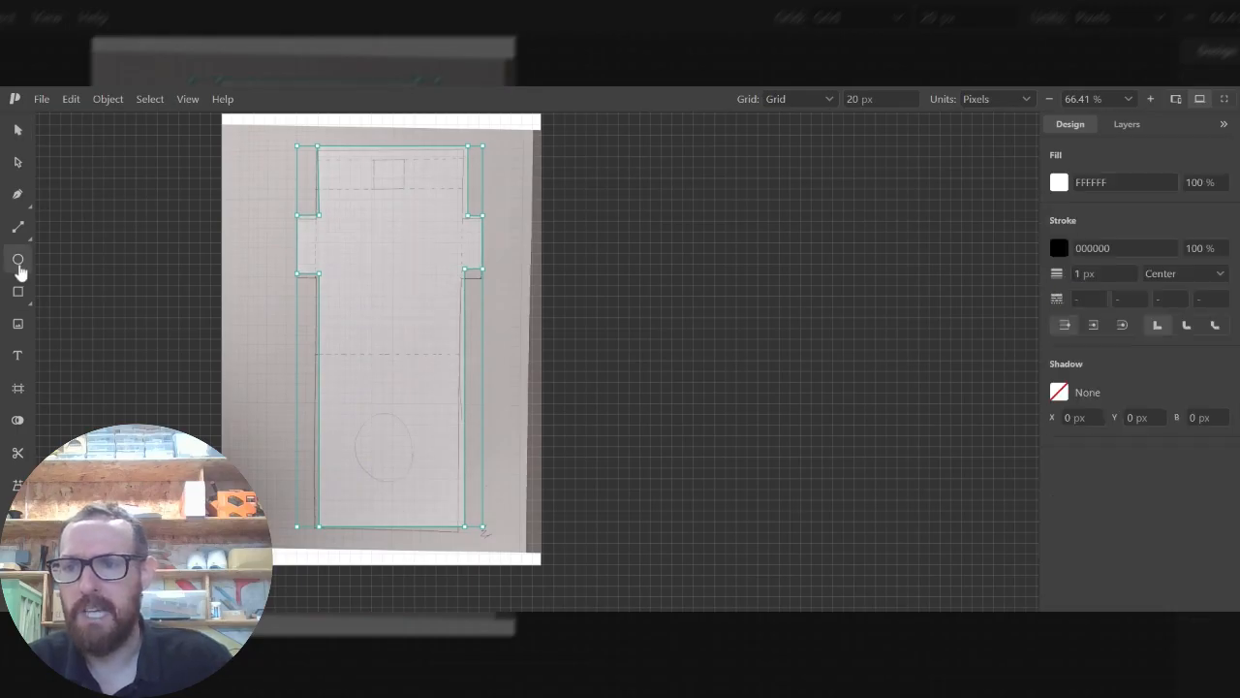
left_click_drag(372, 415, 443, 500)
left_click(18, 129)
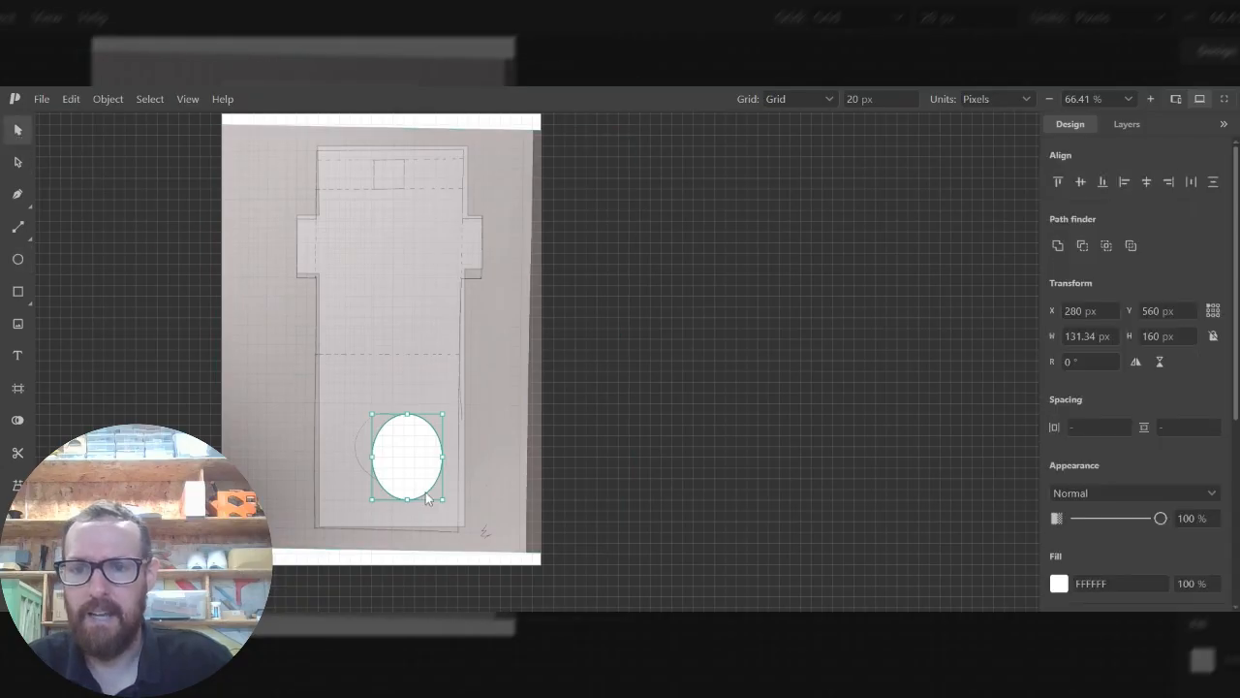
mouse_move(430, 451)
left_mouse_down()
mouse_move(409, 454)
mouse_move(413, 442)
left_mouse_up()
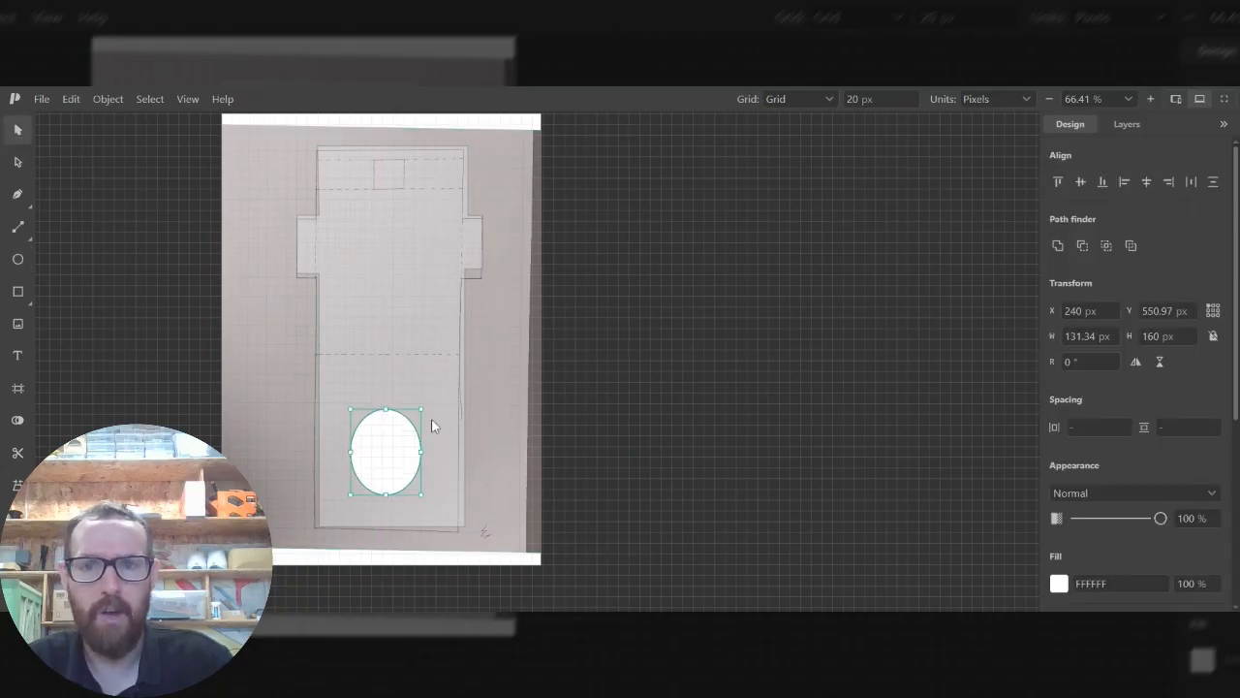
Move the sketch photo off the page, clear of the traced shapes
left_click(666, 211)
left_click_drag(296, 158, 22, 160)
left_click_drag(328, 238, 168, 236)
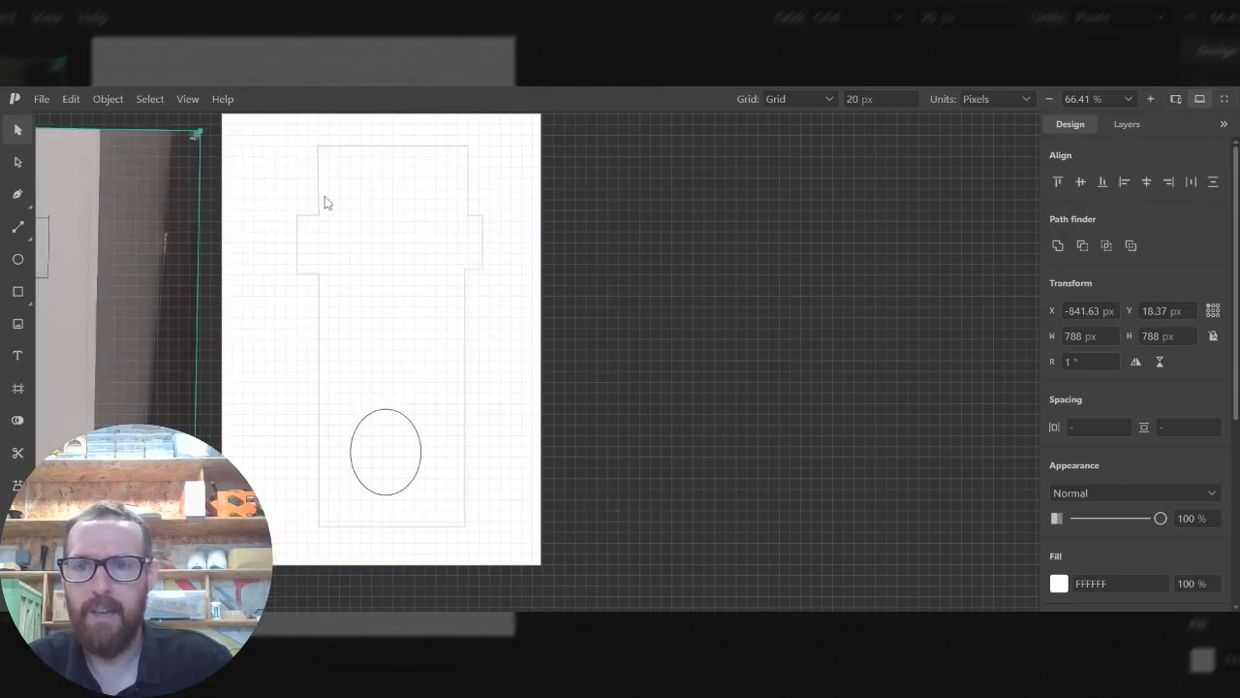
Try centring the ellipse on the outline both horizontally and vertically
left_click_drag(277, 143, 406, 303)
left_click_drag(524, 504, 518, 542)
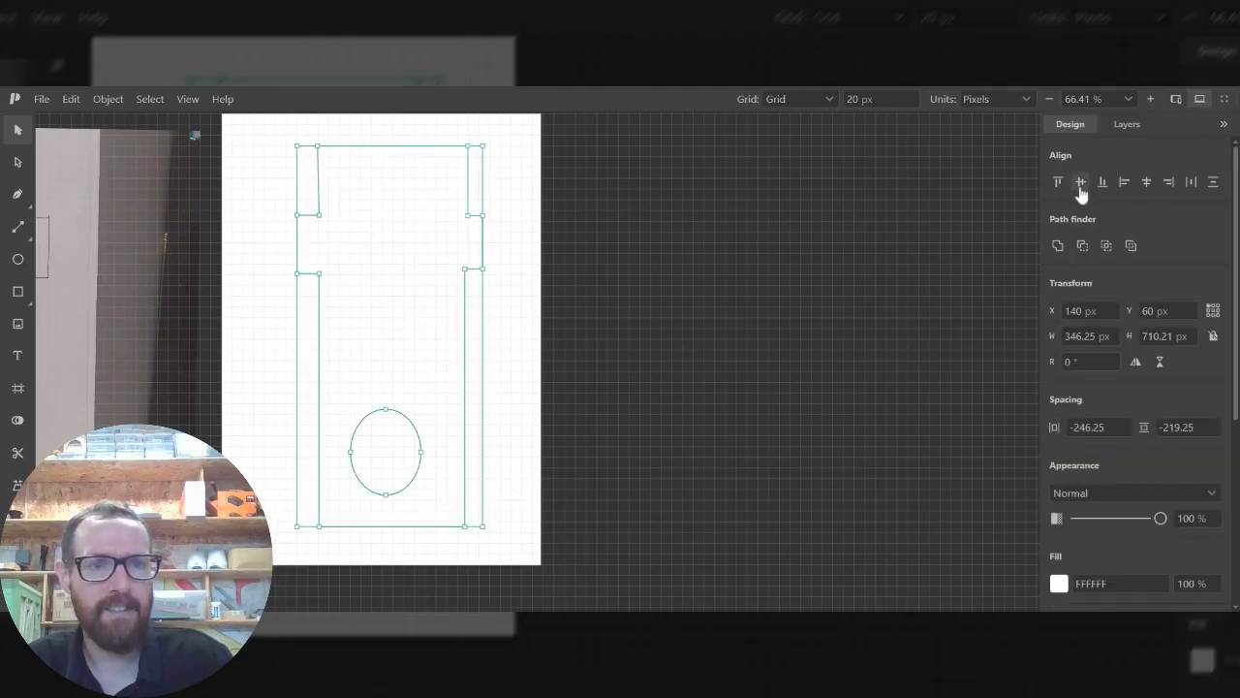
left_click(1145, 182)
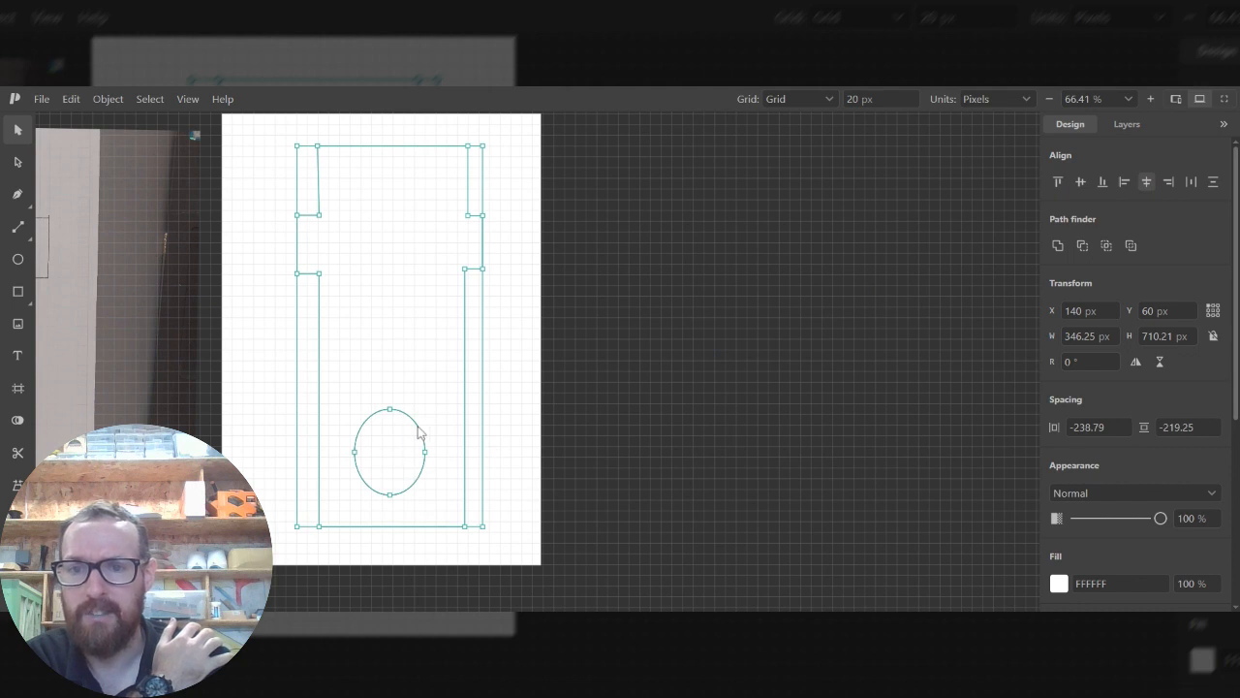
left_click(1080, 183)
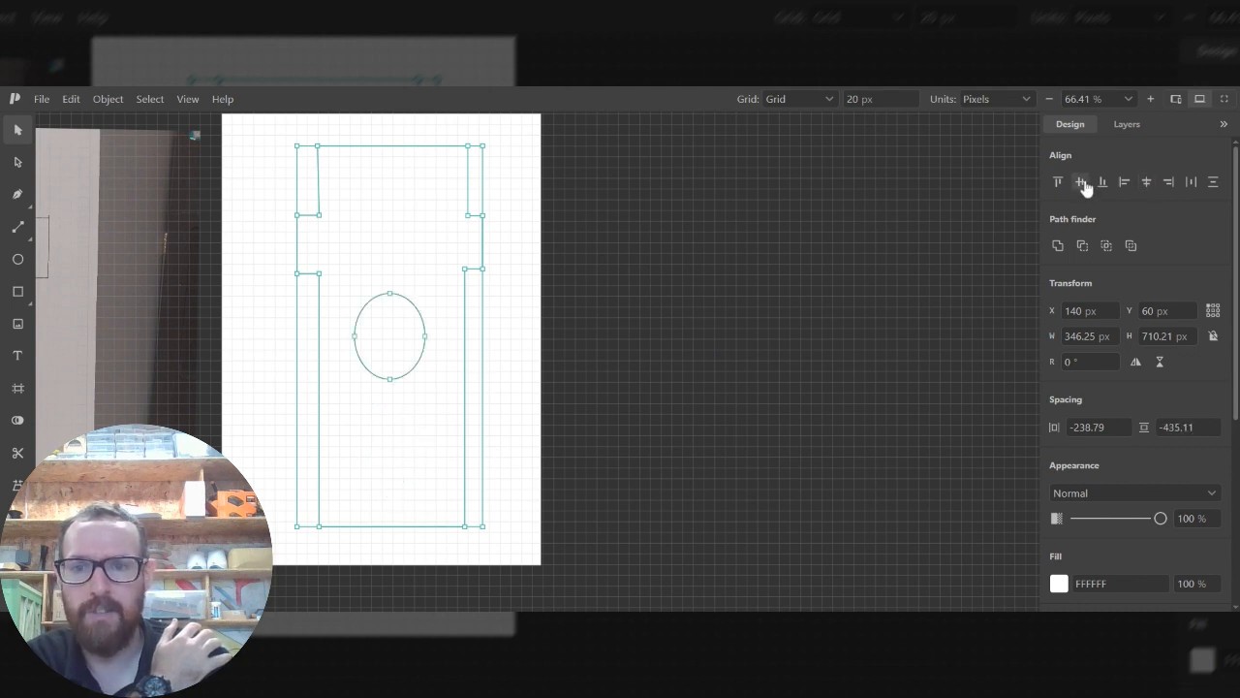
left_click(1147, 184)
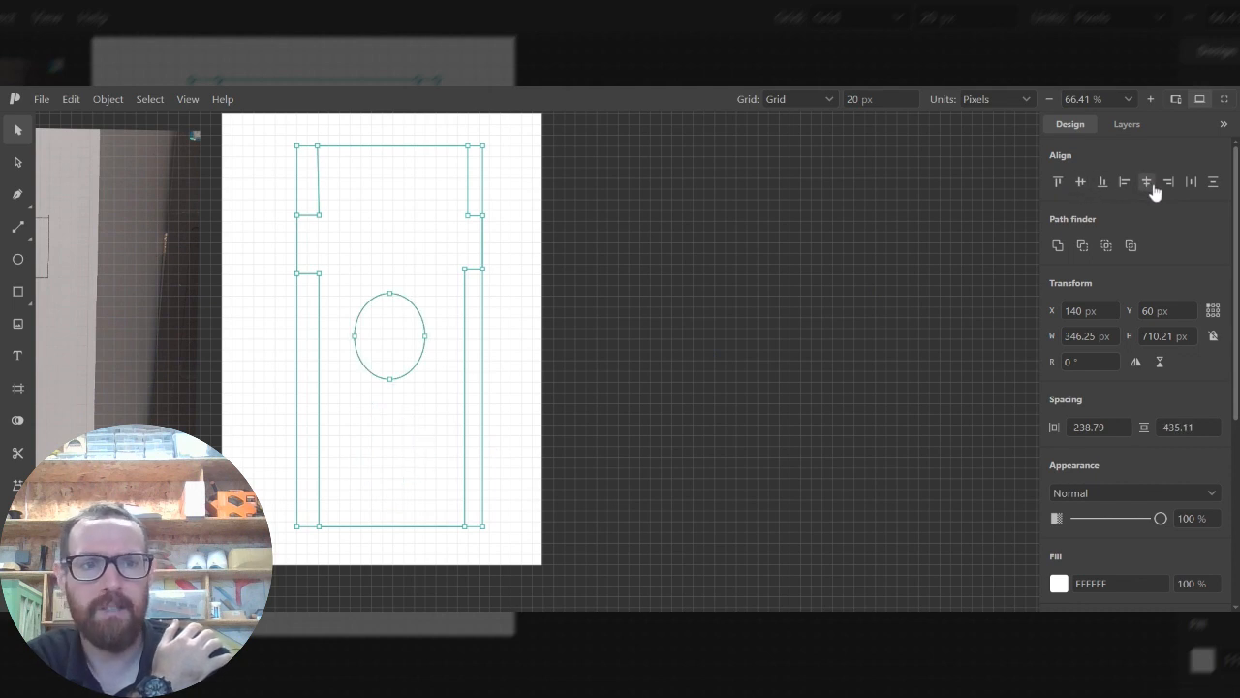
Move the ellipse back to the lower part of the outline and centre the two shapes horizontally
left_click(678, 341)
left_click_drag(399, 296, 406, 416)
left_click_drag(267, 133, 567, 569)
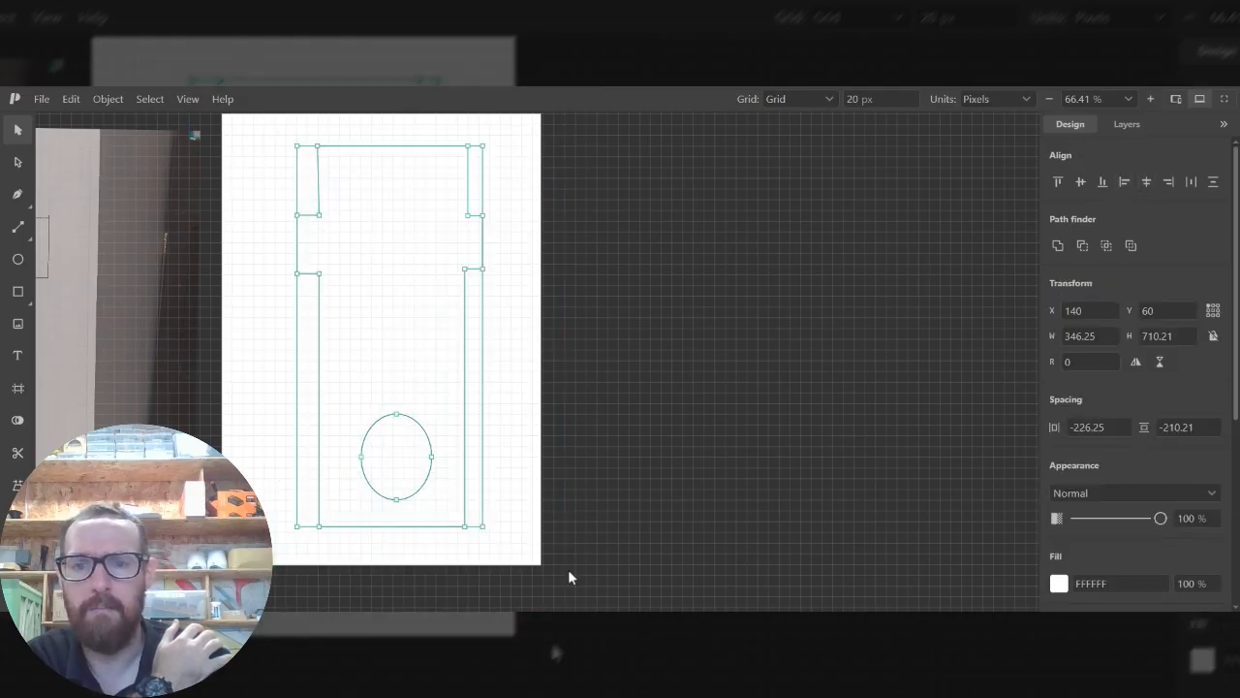
left_click(1146, 186)
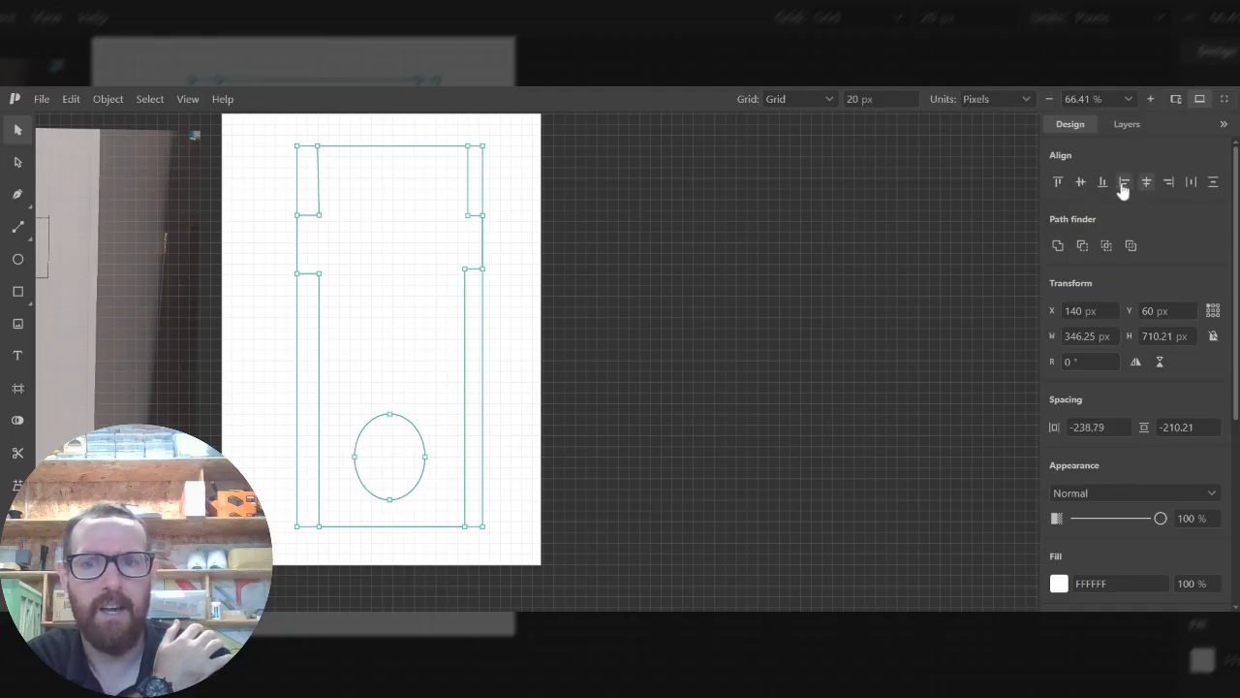
Delete the sketch photo, leaving only the traced outline and ellipse
left_click_drag(110, 199, 513, 221)
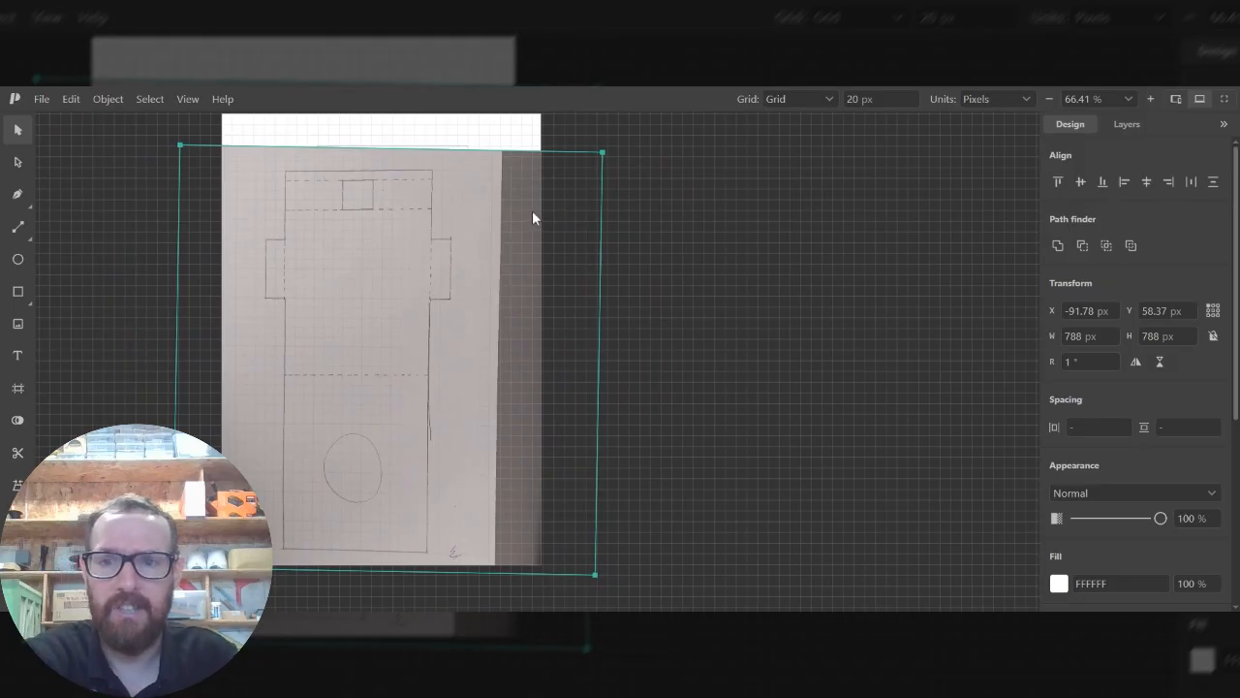
key("Delete")
Fill the traced outline with black and set its opacity to 100%
left_click(465, 192)
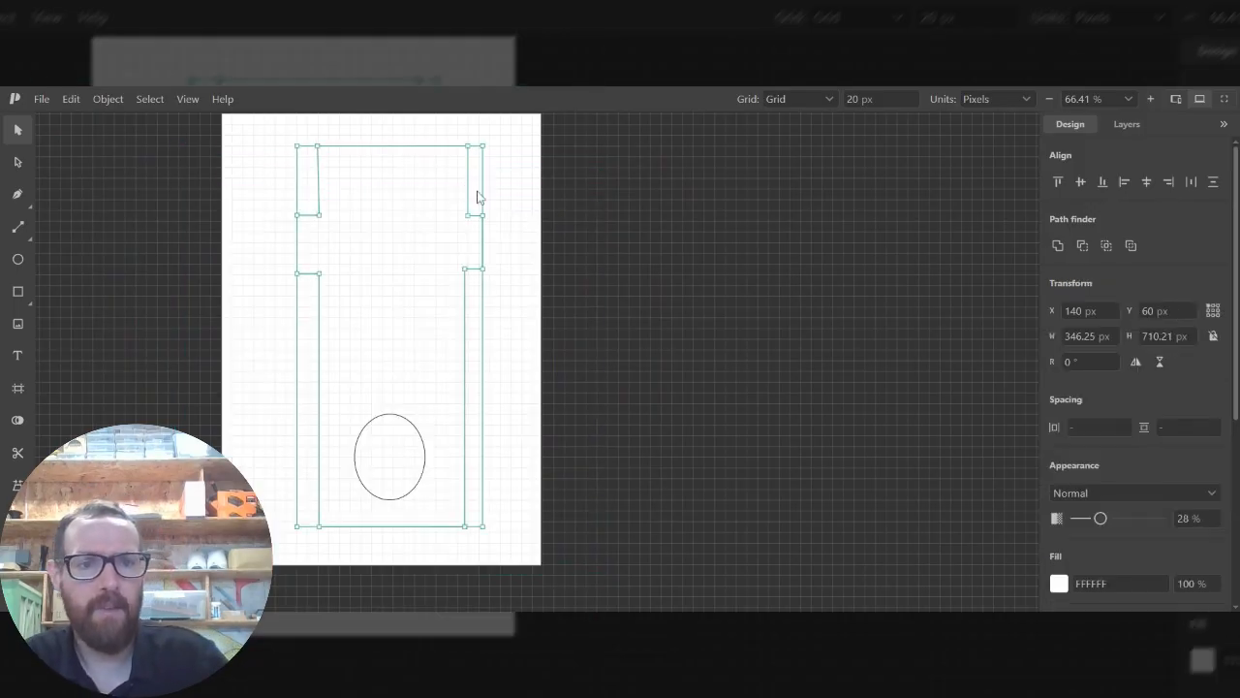
left_click(1065, 592)
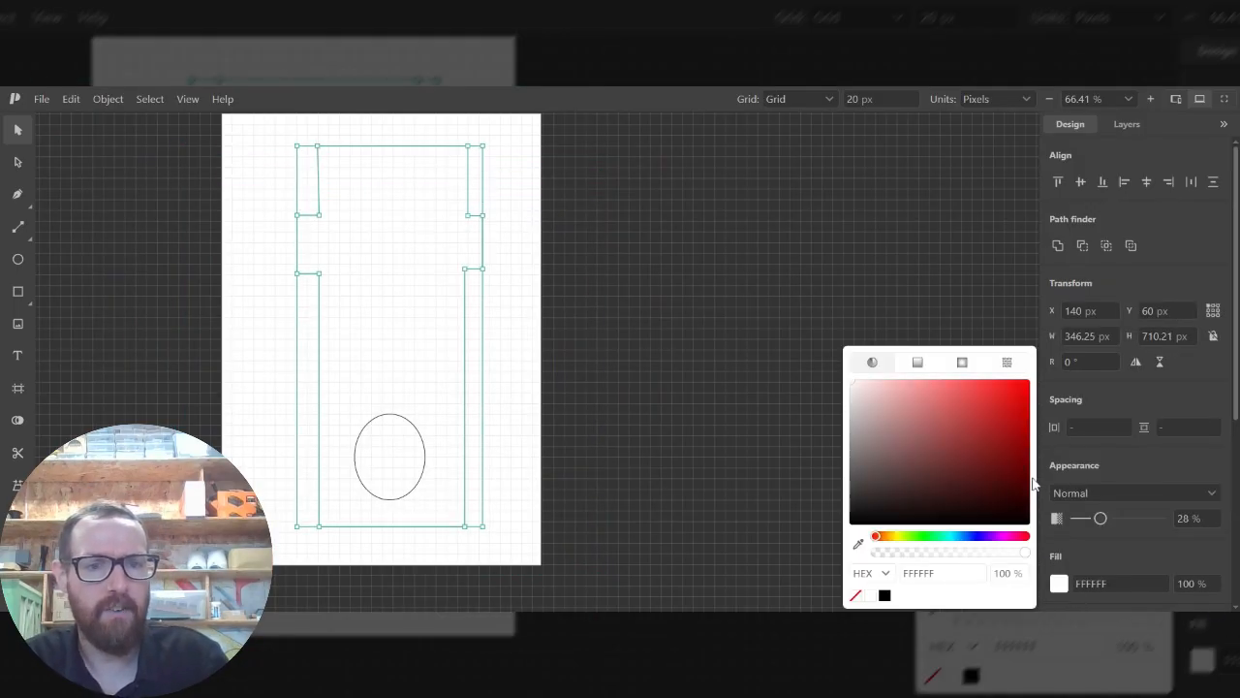
left_click(885, 595)
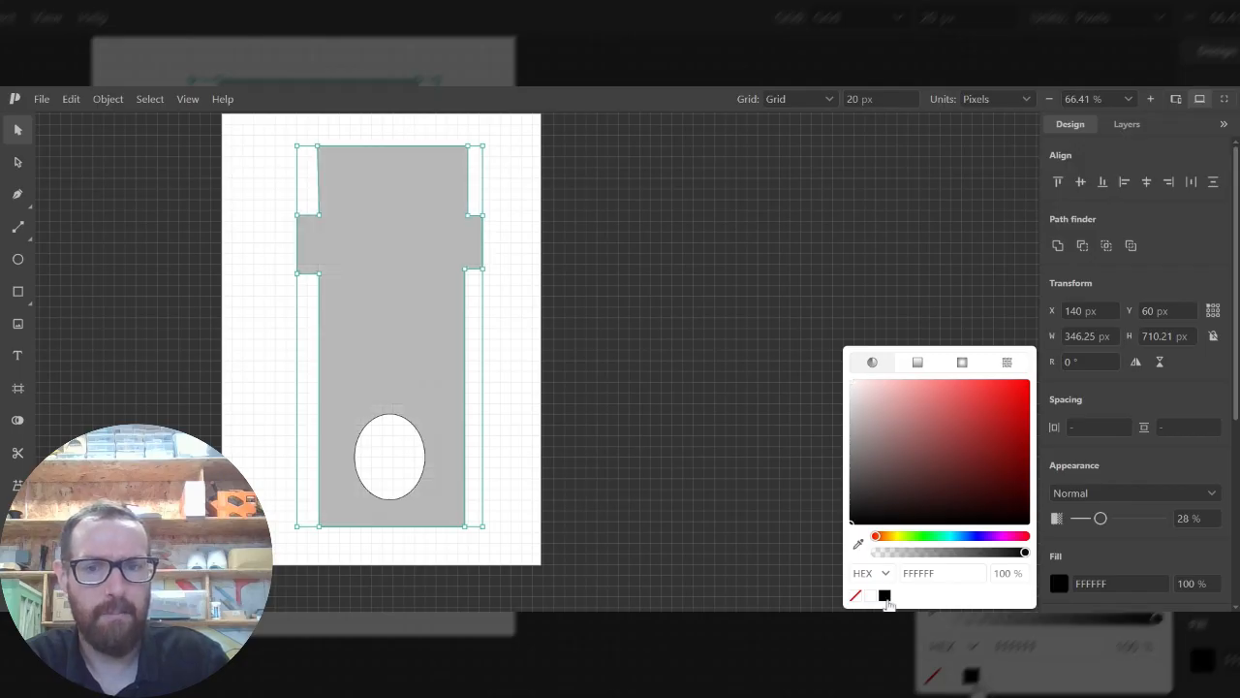
left_click_drag(1100, 521, 1161, 519)
left_click(821, 345)
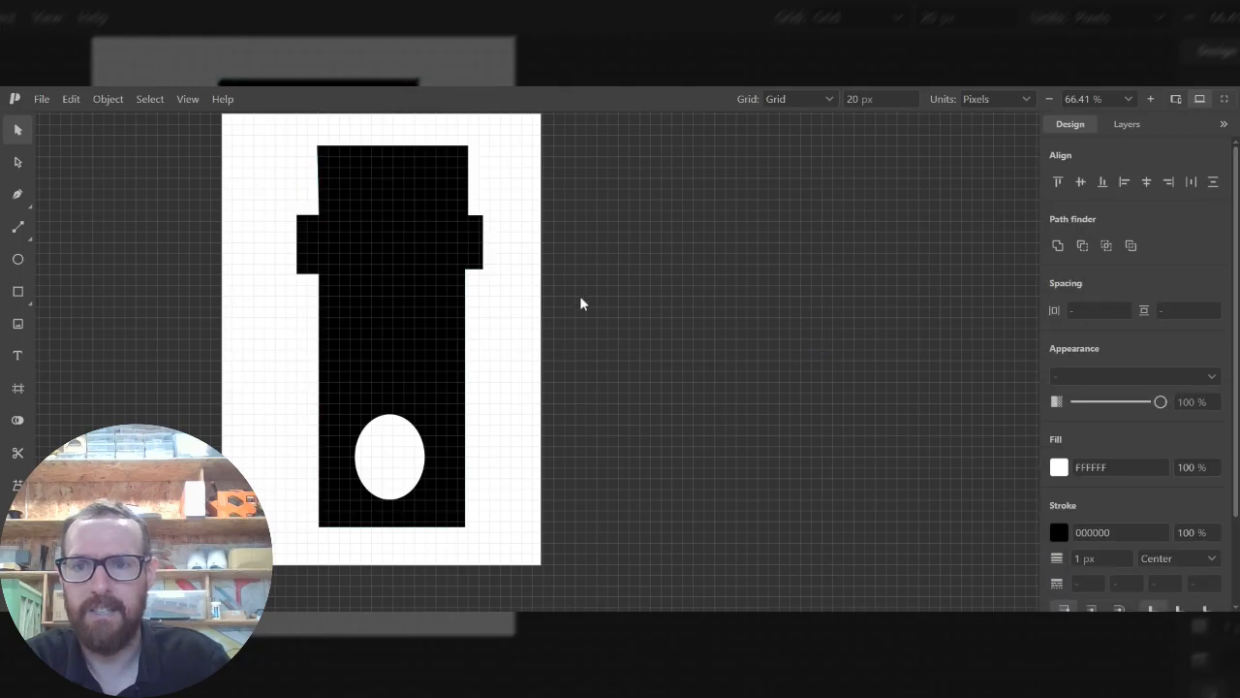
Reposition the black outline to X 133.75 px, Y 80 px behind the ellipse
mouse_move(392, 262)
left_mouse_down()
mouse_move(404, 265)
mouse_move(393, 275)
left_mouse_up()
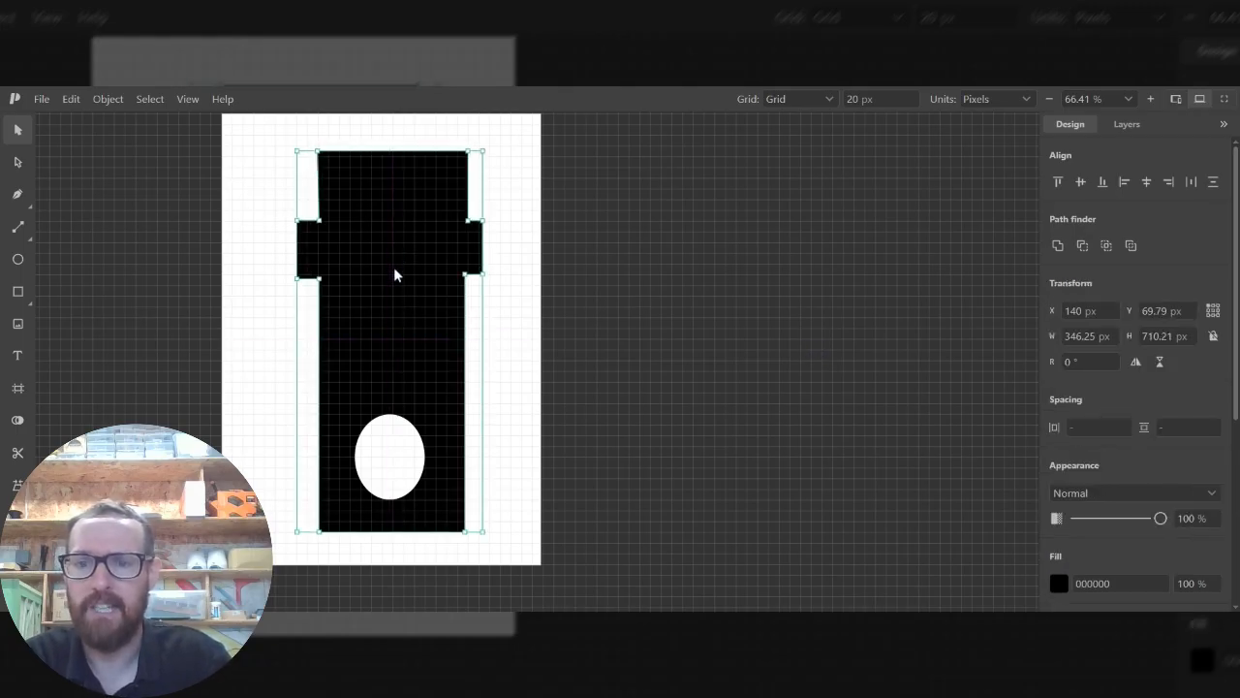
double_click(395, 441)
left_click_drag(392, 453, 393, 453)
left_click_drag(397, 315, 393, 312)
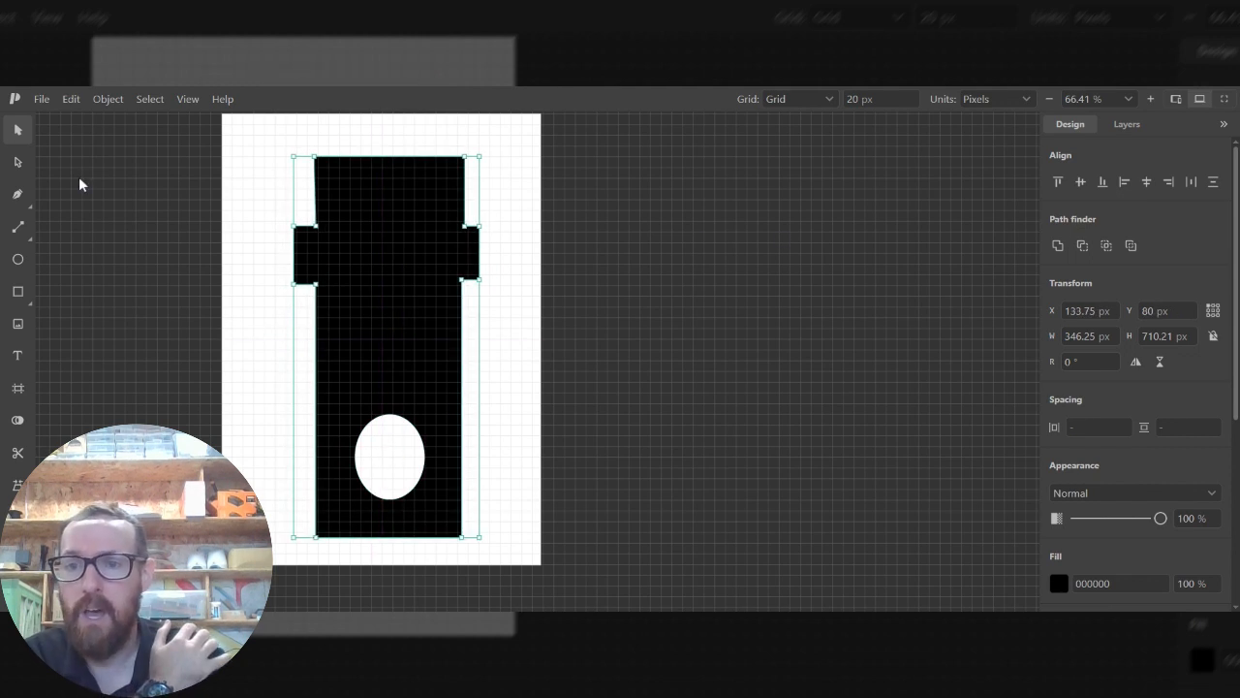
left_click(103, 180)
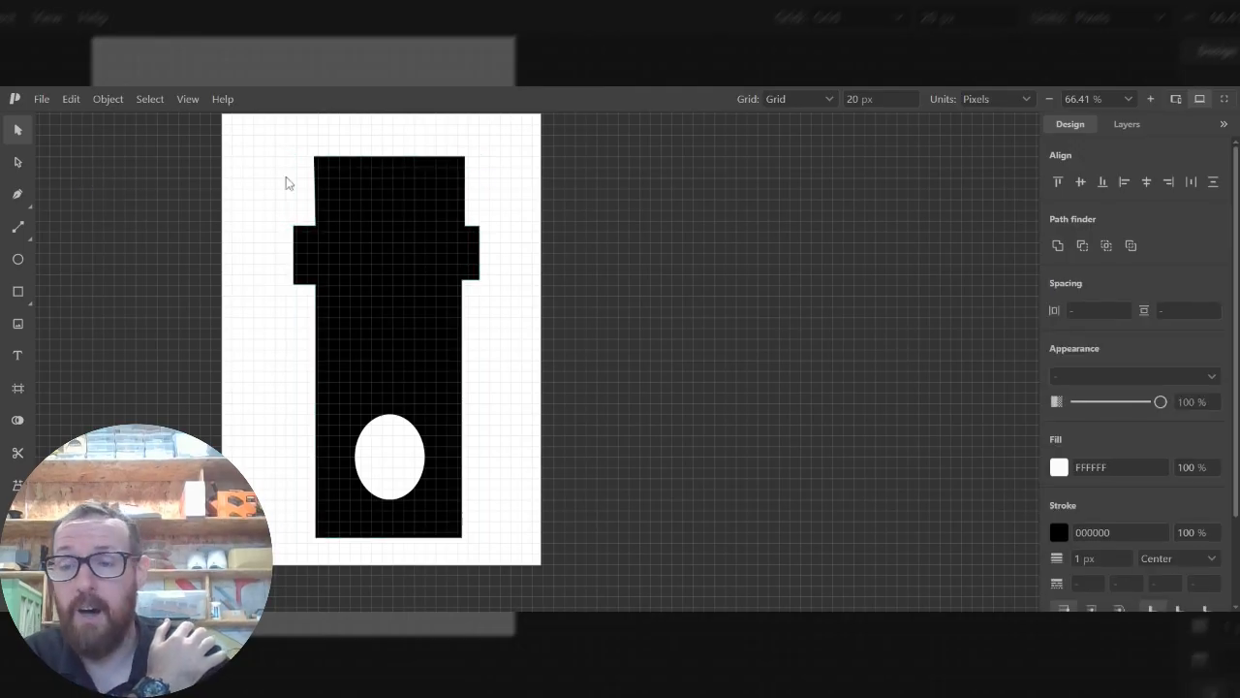
Export the frame as a PNG at 1x scale and save the project with Save as
left_click(42, 101)
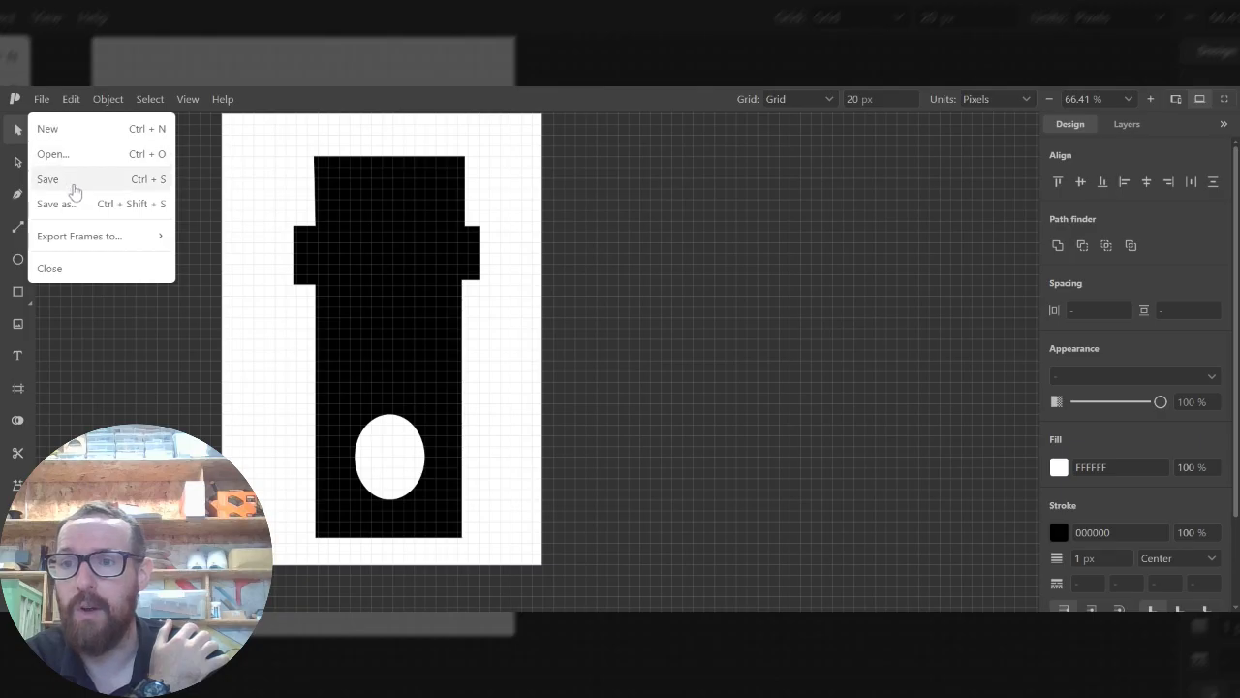
mouse_move(126, 251)
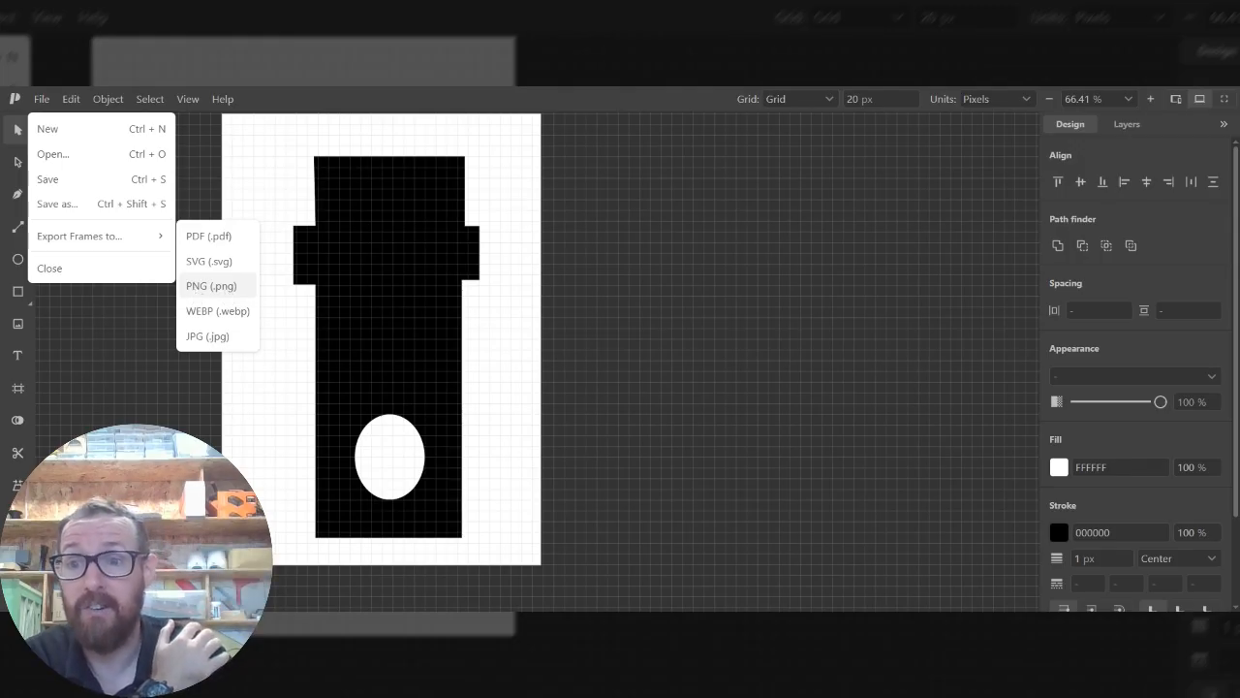
left_click(212, 289)
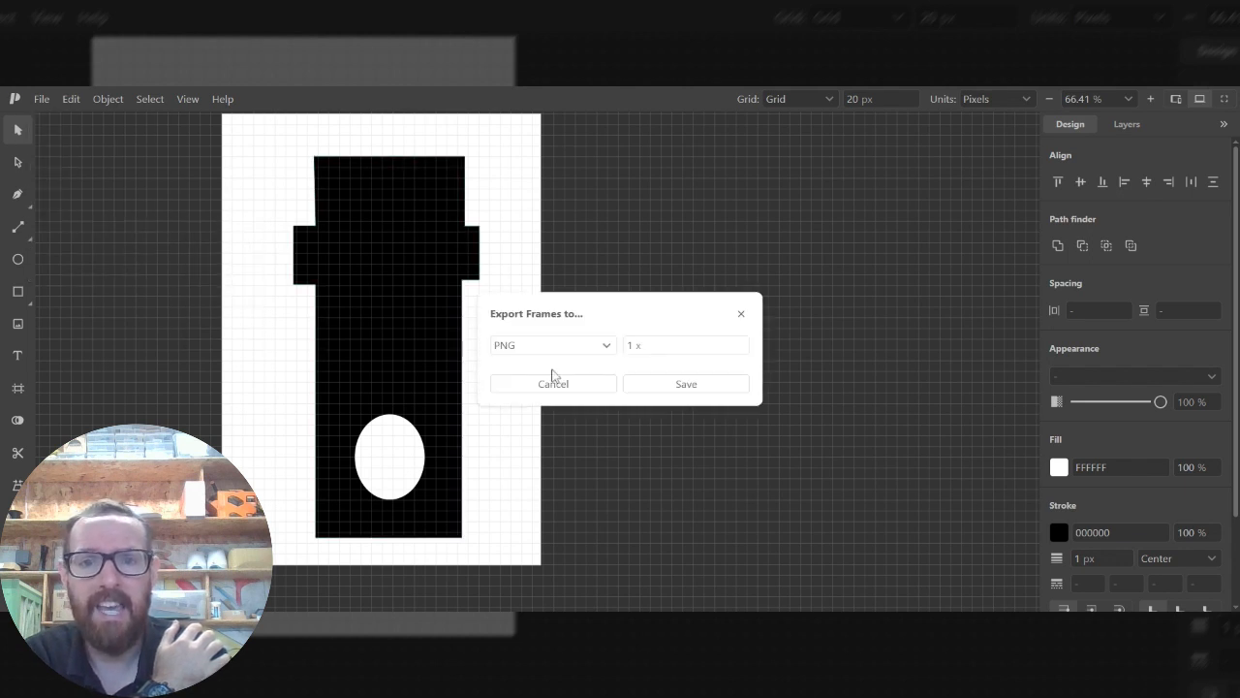
left_click(688, 385)
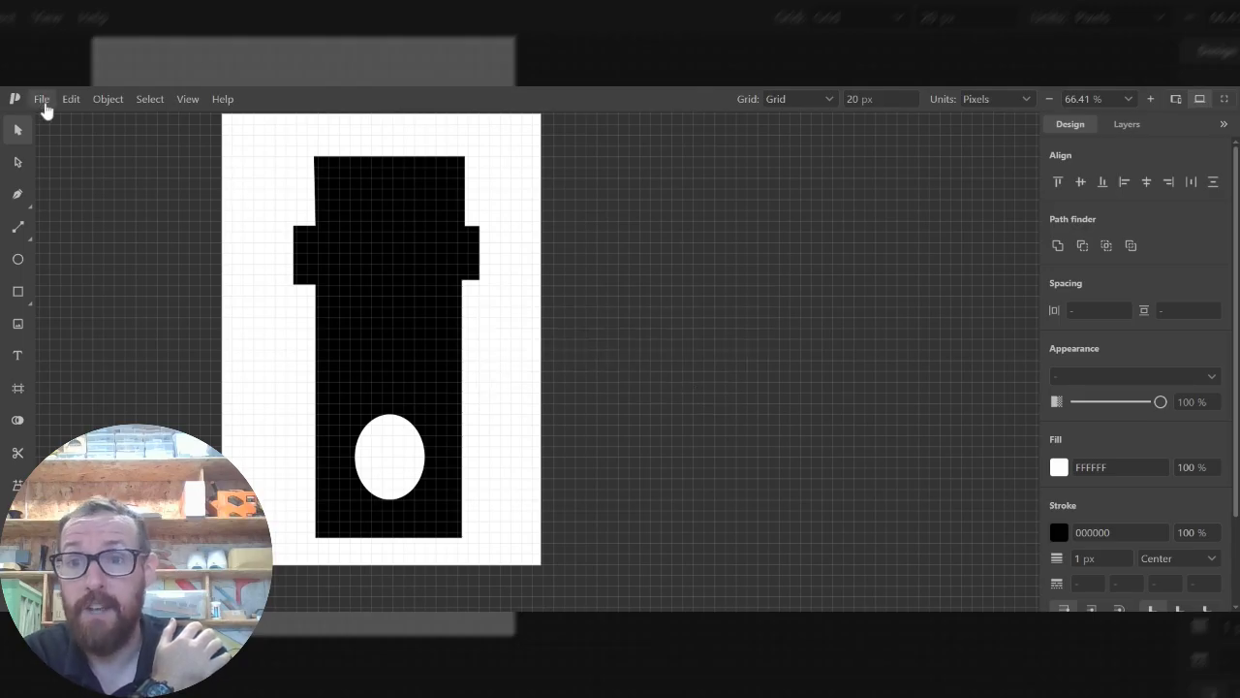
left_click(43, 102)
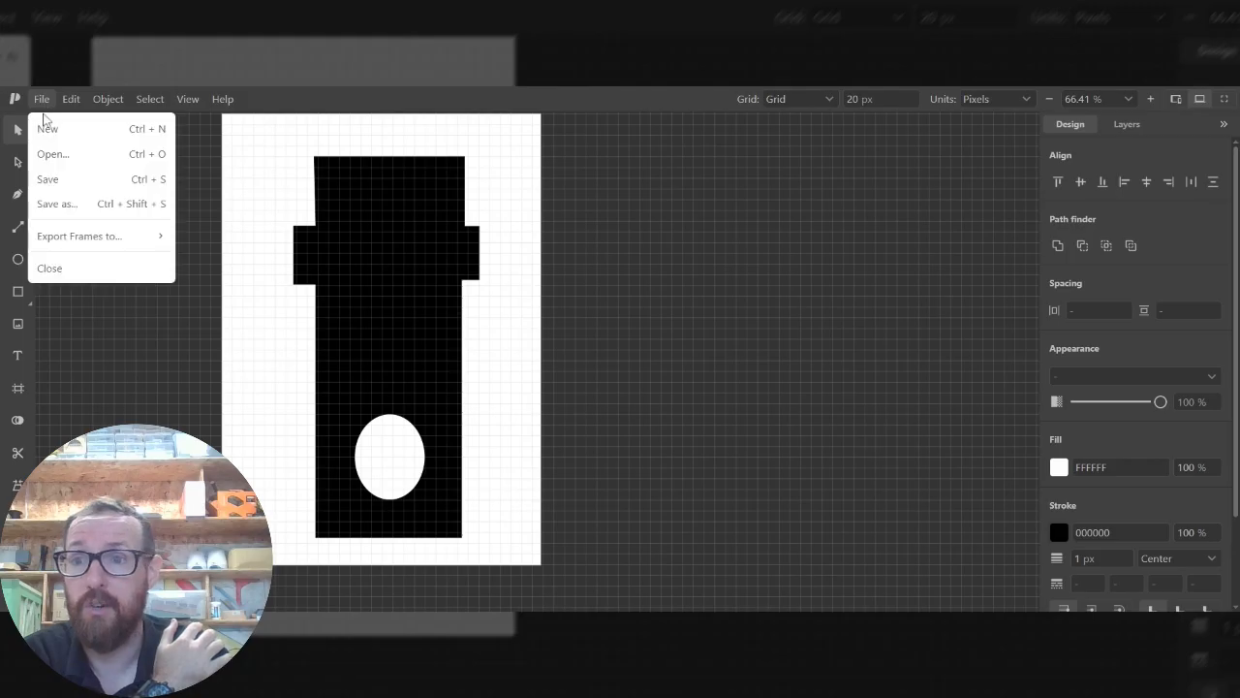
left_click(135, 210)
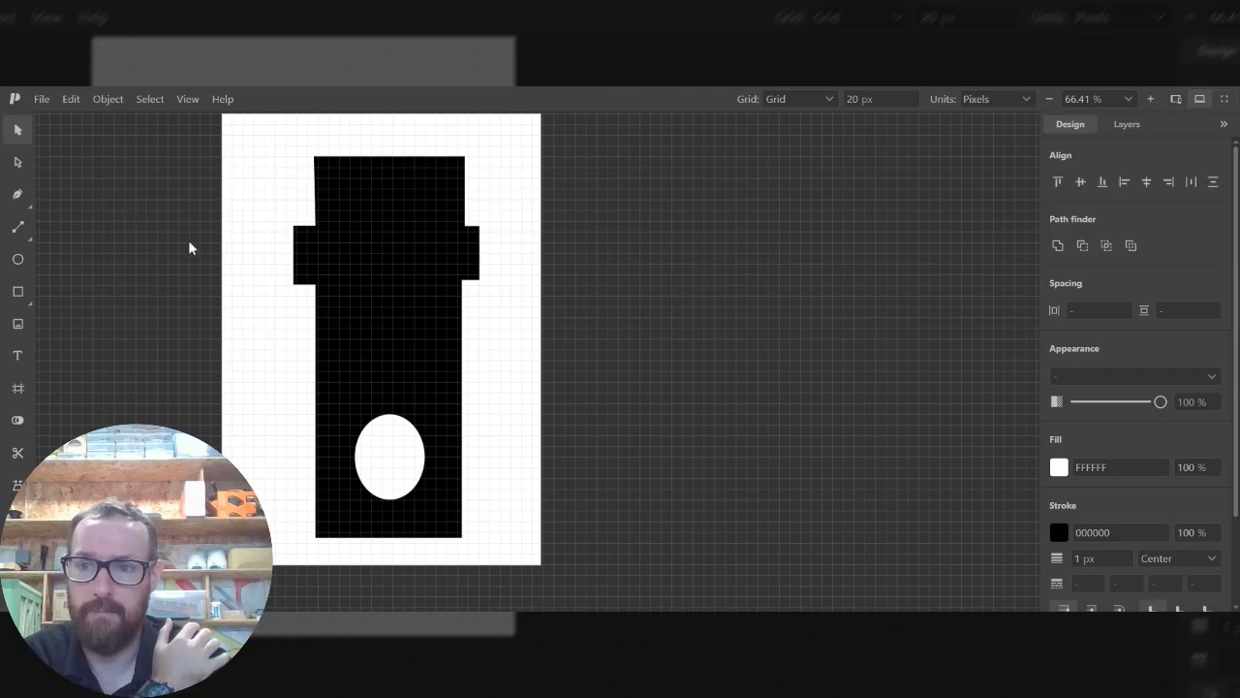
left_click(387, 229)
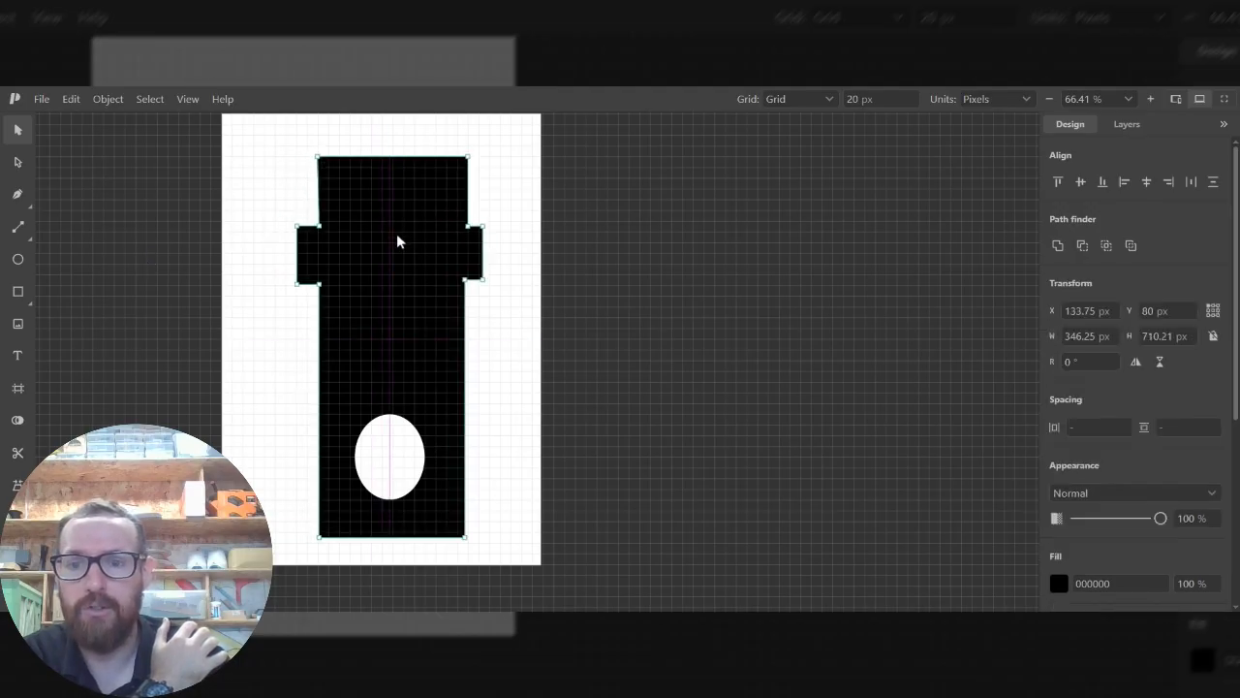
left_click_drag(391, 234, 393, 234)
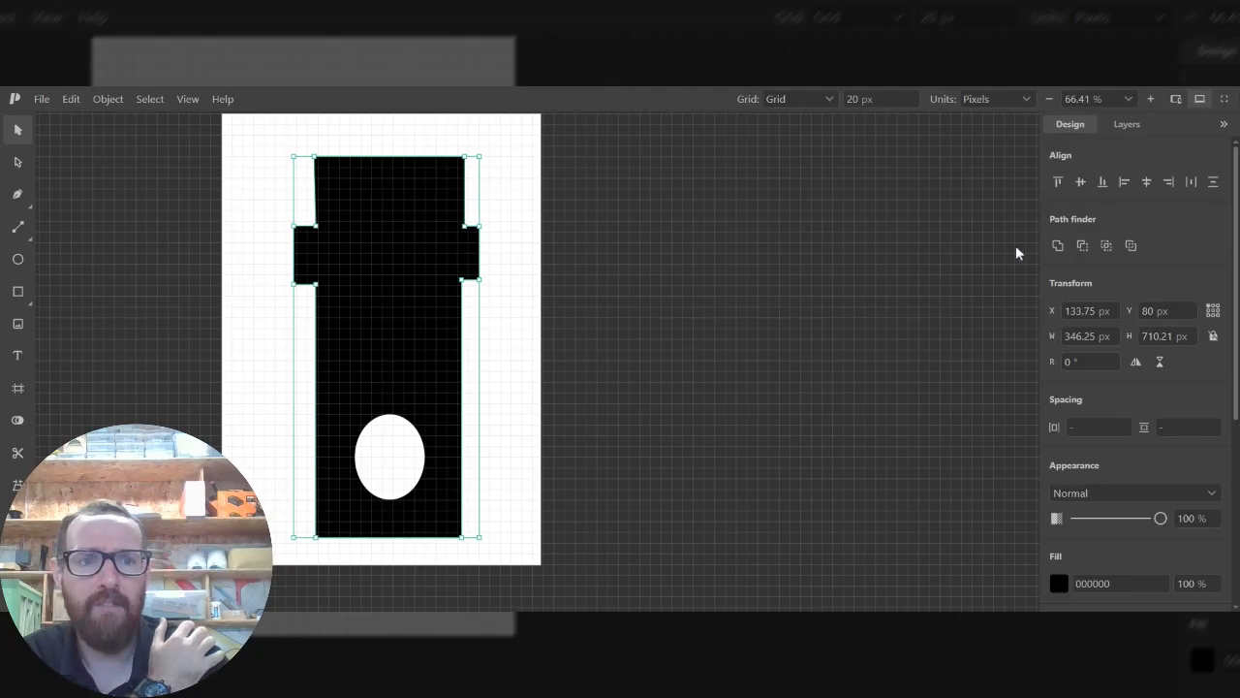
left_click(27, 205)
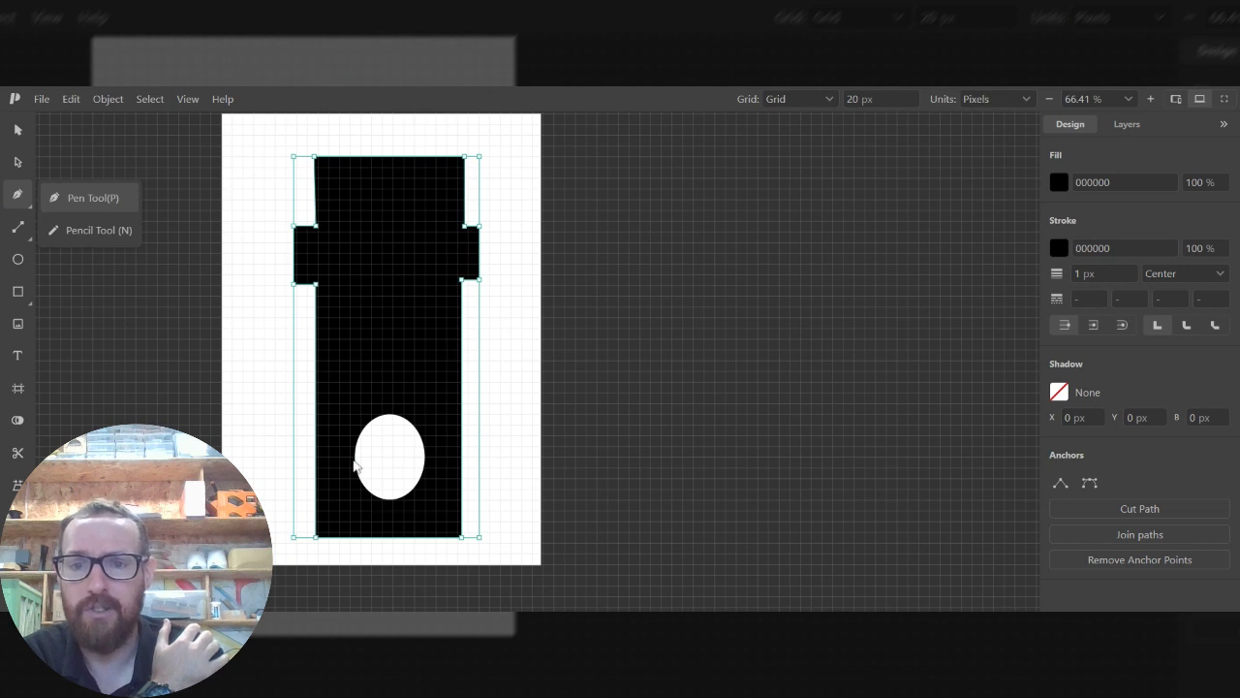
Draw three overlapping rectangles across the left side of the black outline, the last one about 117 by 60 px
left_click(18, 291)
left_click(91, 300)
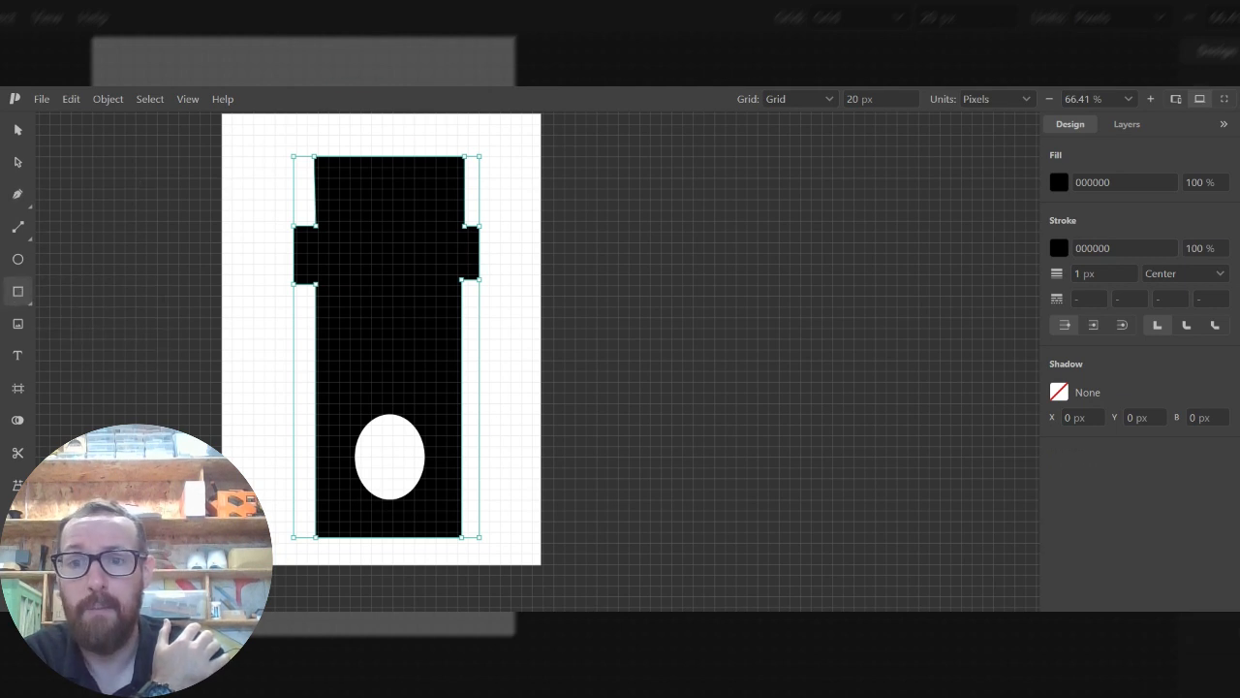
mouse_move(254, 177)
left_mouse_down()
mouse_move(297, 332)
mouse_move(336, 370)
left_mouse_up()
mouse_move(263, 287)
left_mouse_down()
mouse_move(335, 313)
mouse_move(372, 295)
mouse_move(392, 236)
left_mouse_up()
mouse_move(304, 231)
left_mouse_down()
mouse_move(366, 262)
mouse_move(272, 226)
mouse_move(293, 221)
left_mouse_up()
left_click(18, 129)
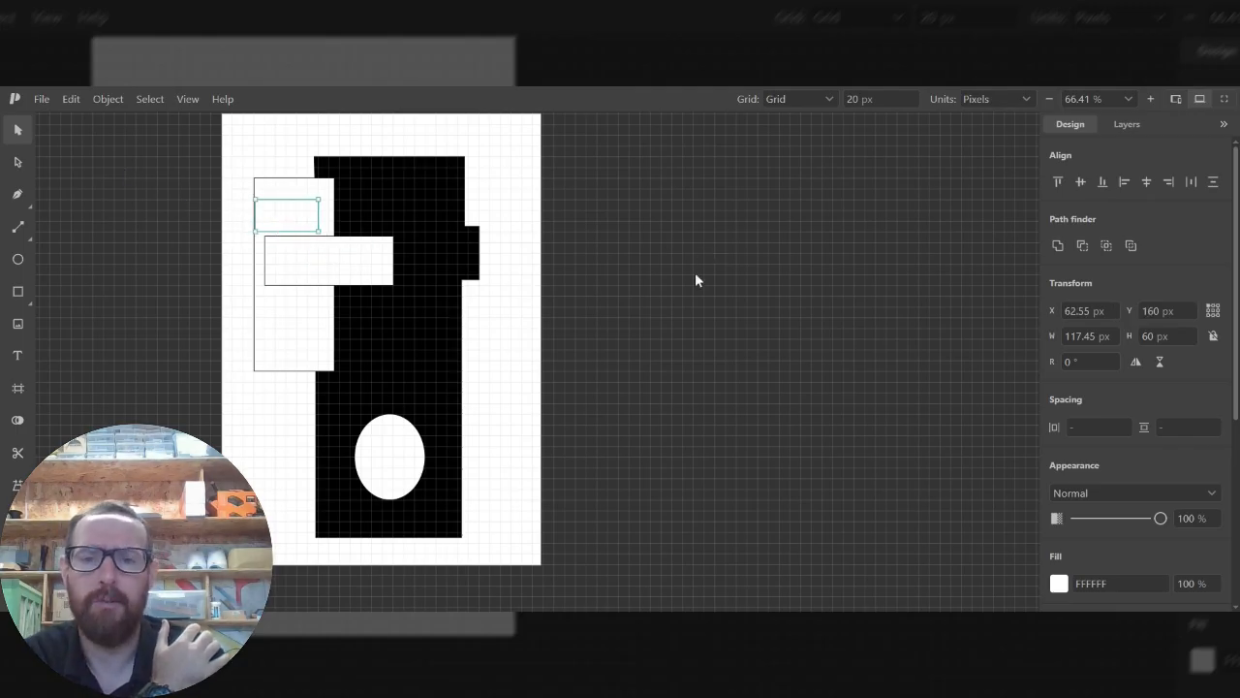